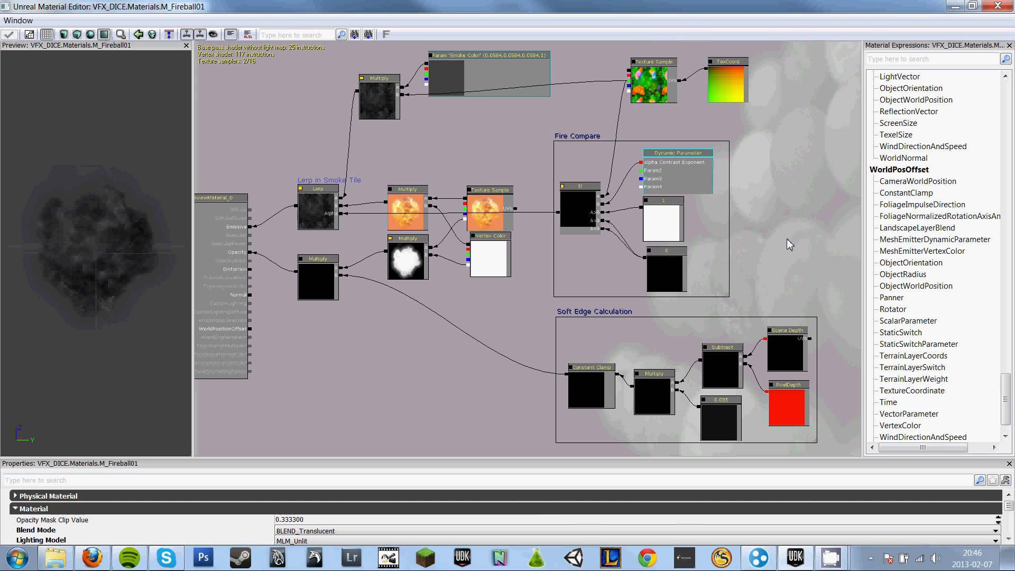
Inspect the material's Dynamic Parameter and "Lerp in Smoke Tile" nodes, and switch to the P_JdamTest particle system in Unreal Cascade.
click(677, 160)
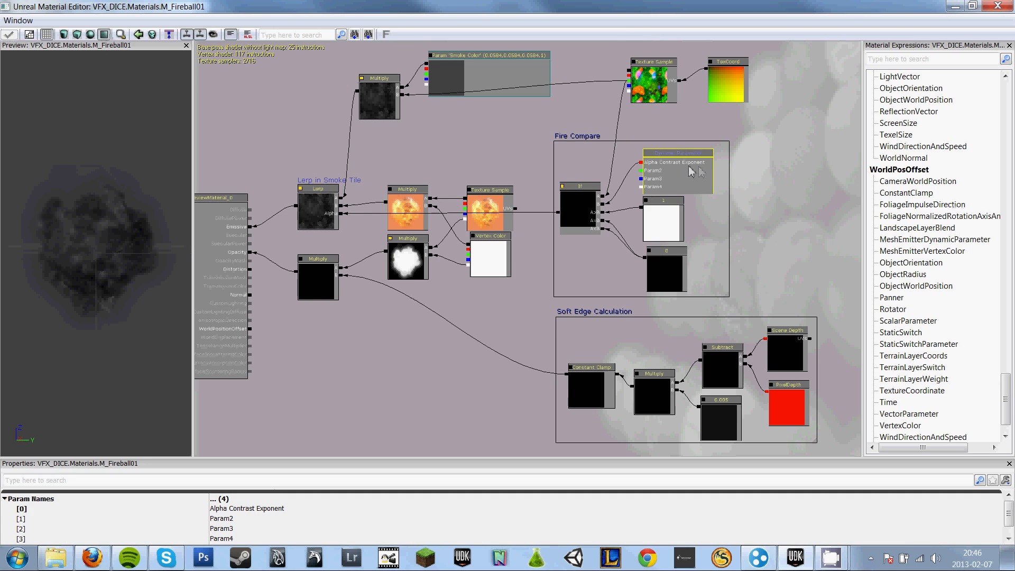
click(320, 219)
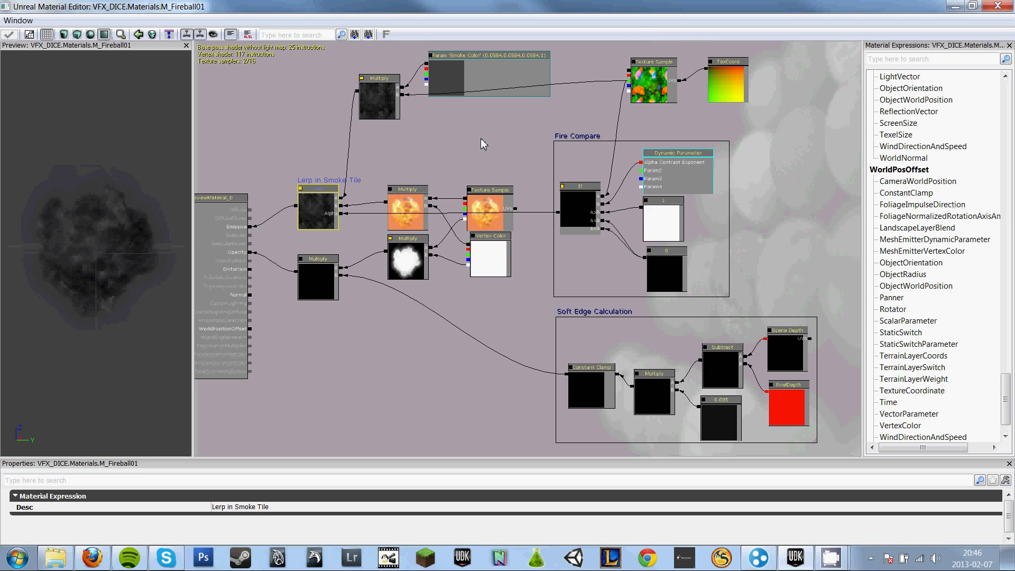
click(954, 10)
double_click(572, 18)
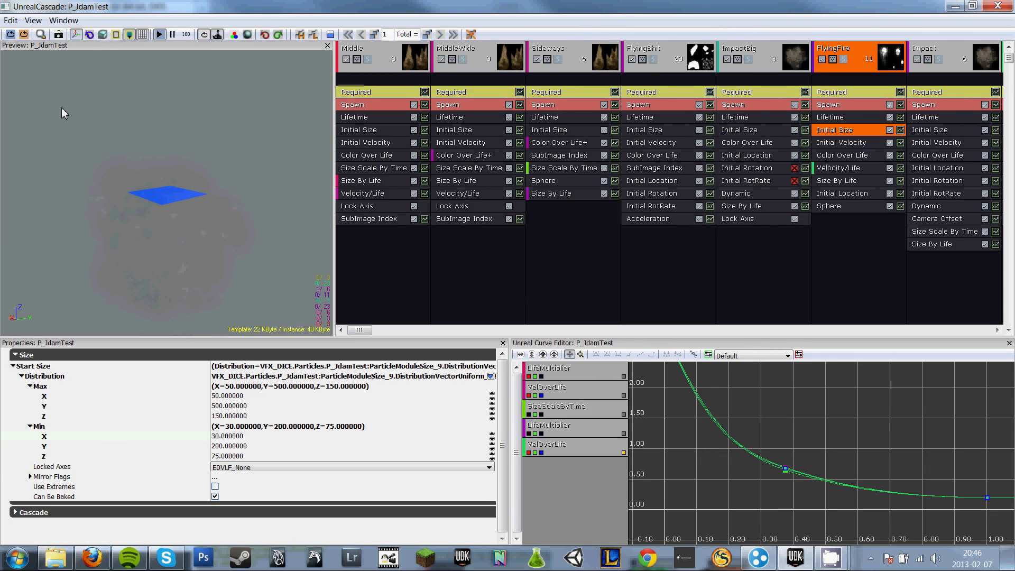
Replay the explosion in the preview at 25% simulation speed, and return the speed to 100%.
click(24, 35)
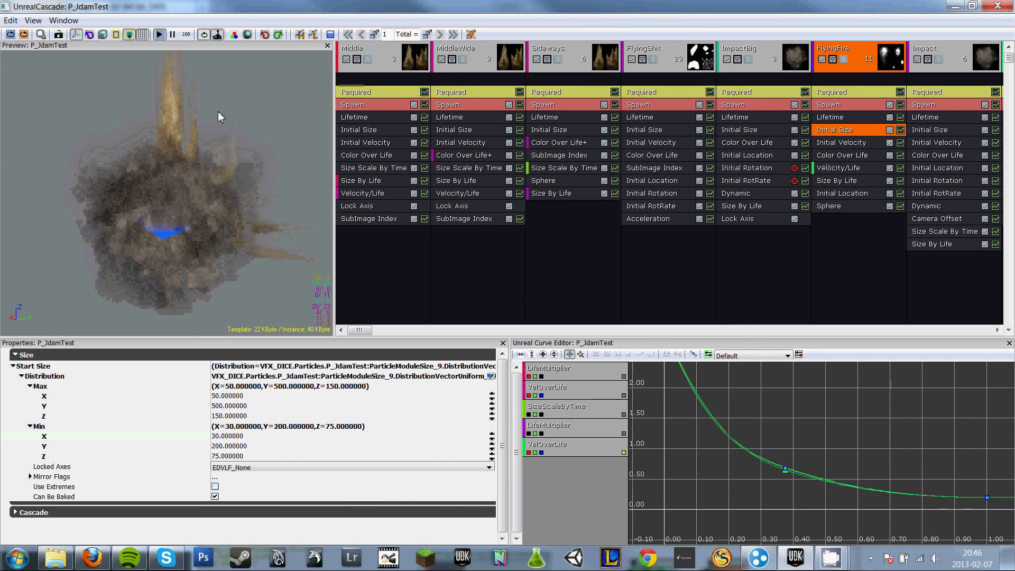
click(186, 36)
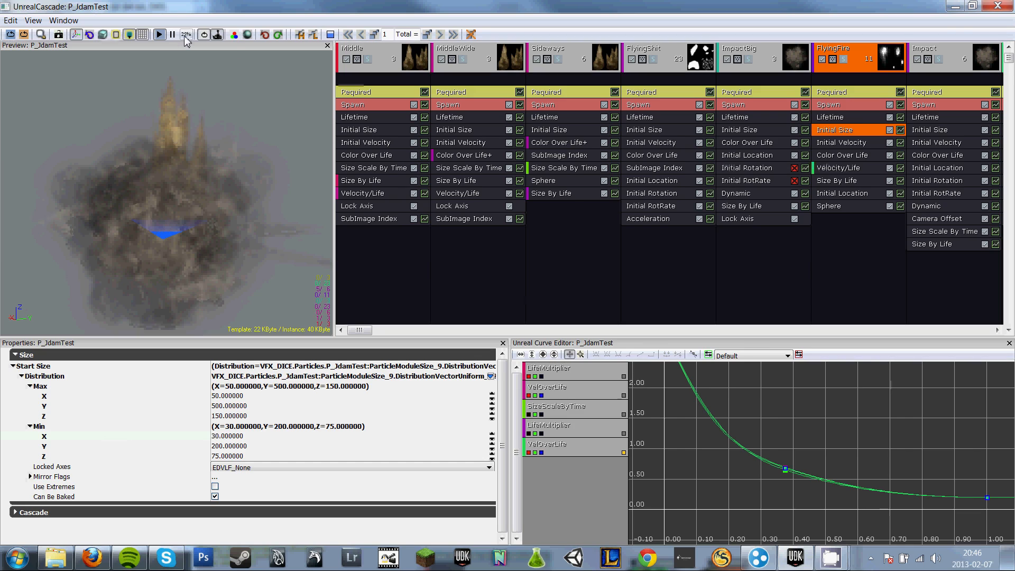
click(26, 37)
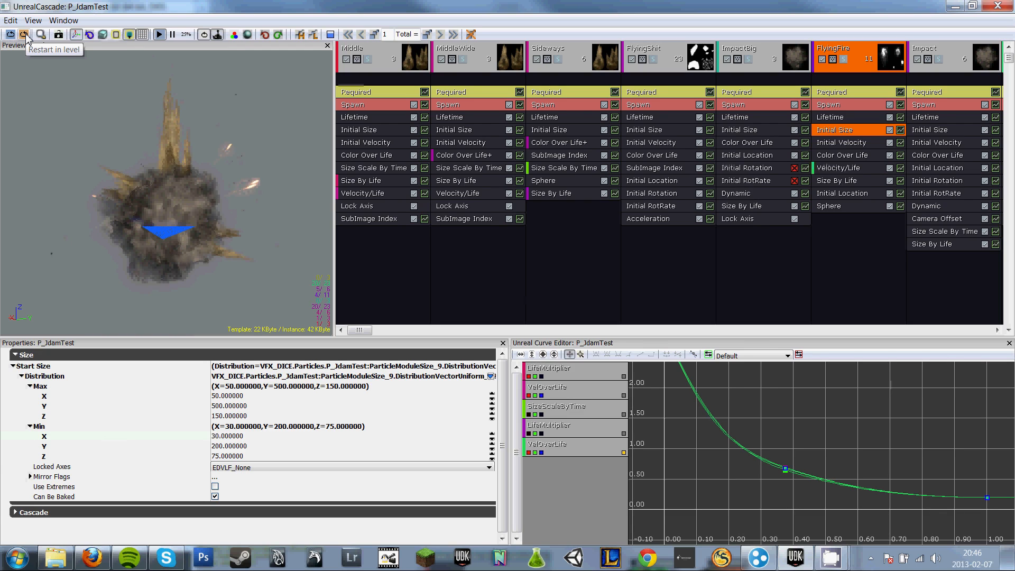
click(26, 37)
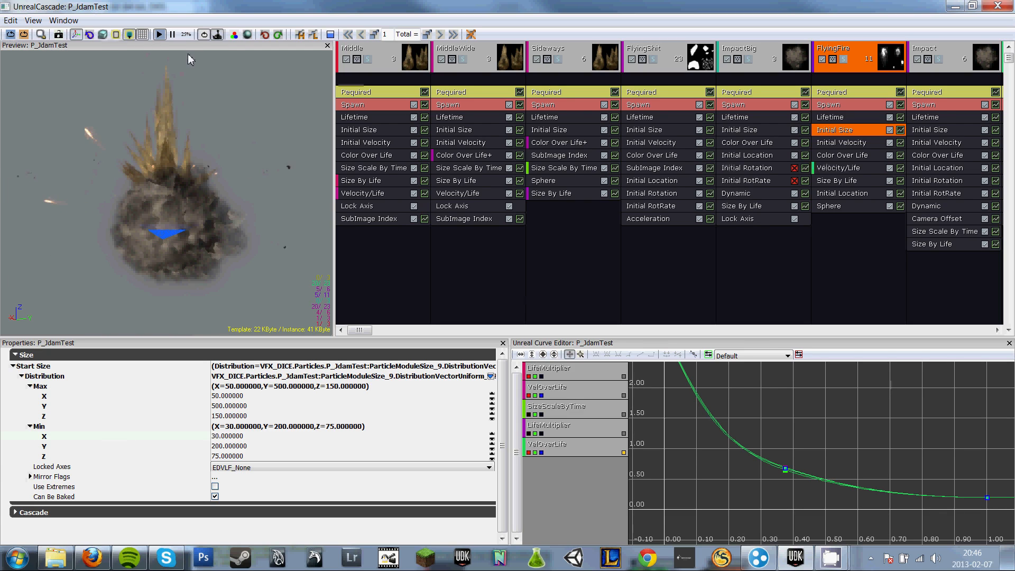
click(186, 35)
click(201, 49)
Disable every emitter except Impact, from Middle through FlyingFire plus Flash and FlyingShitGround.
click(345, 58)
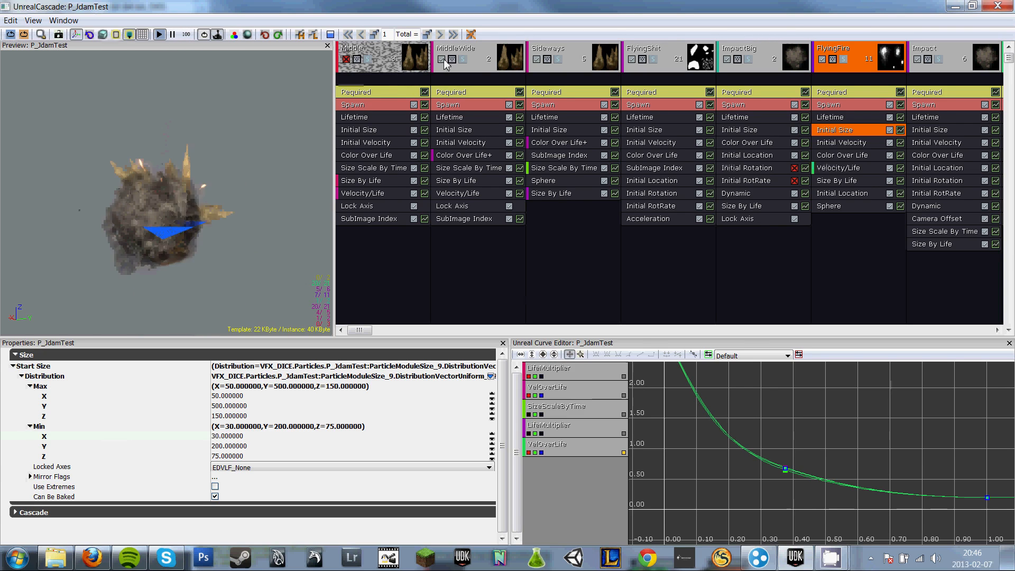
click(441, 59)
click(535, 59)
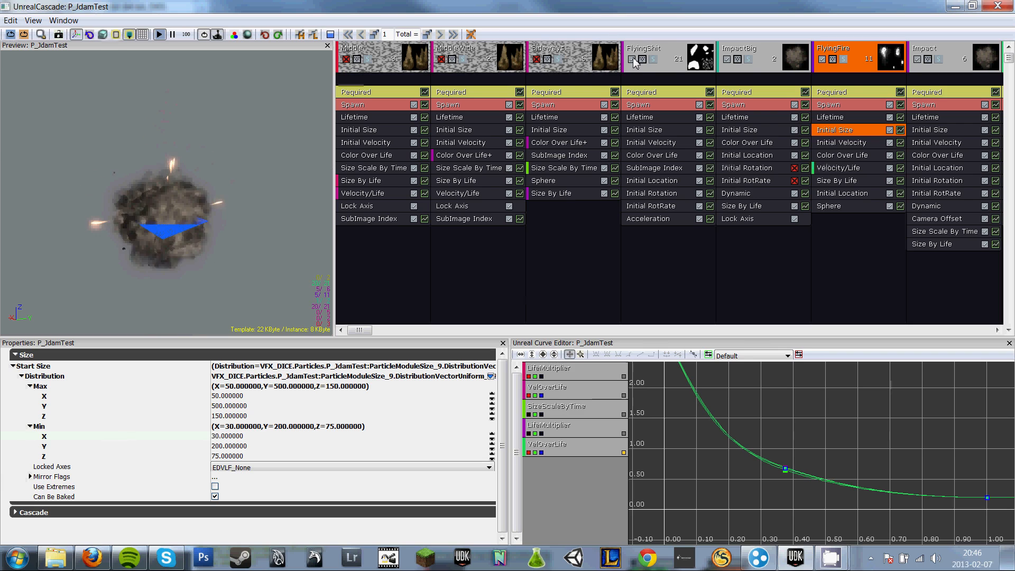
click(631, 59)
click(726, 59)
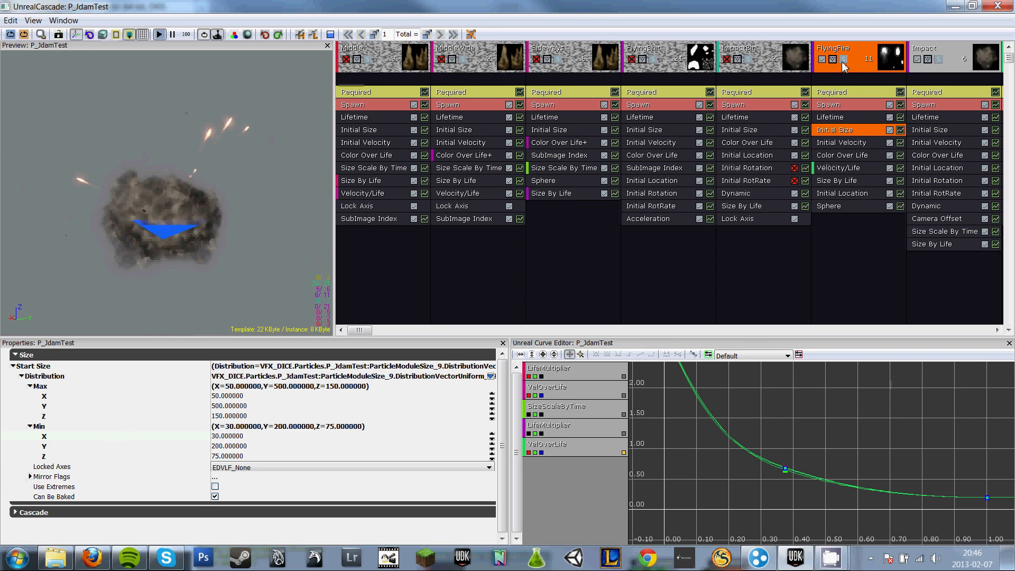
click(822, 59)
drag(359, 330, 456, 331)
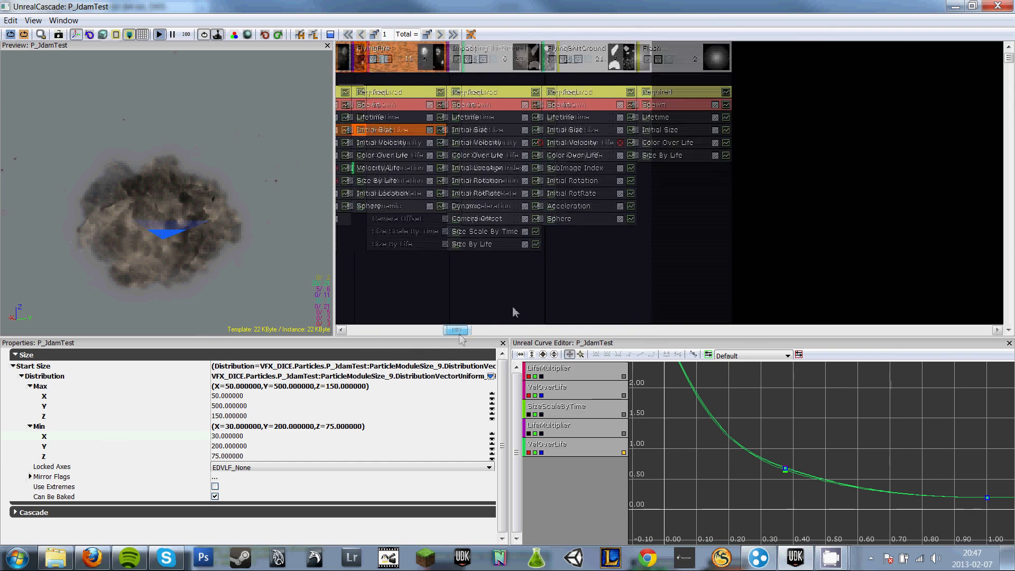
click(754, 59)
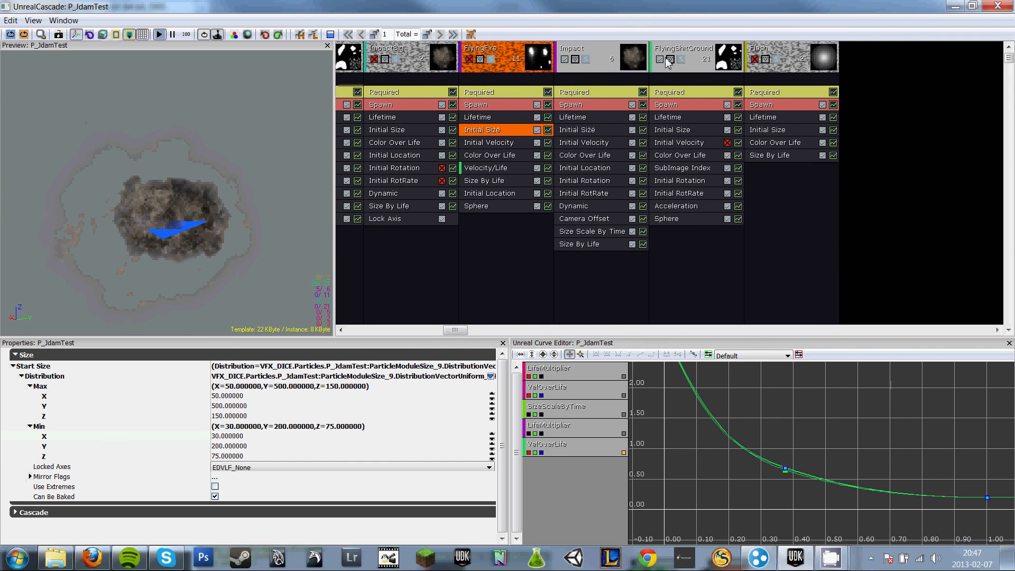
click(659, 60)
Select the Impact emitter and replay it in the preview at 50% simulation speed.
click(597, 53)
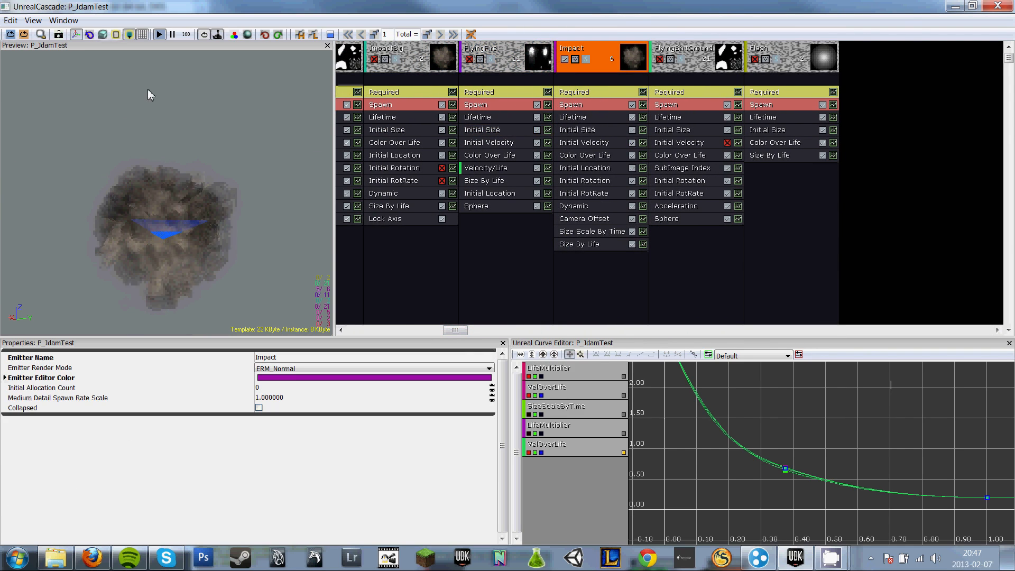
click(187, 35)
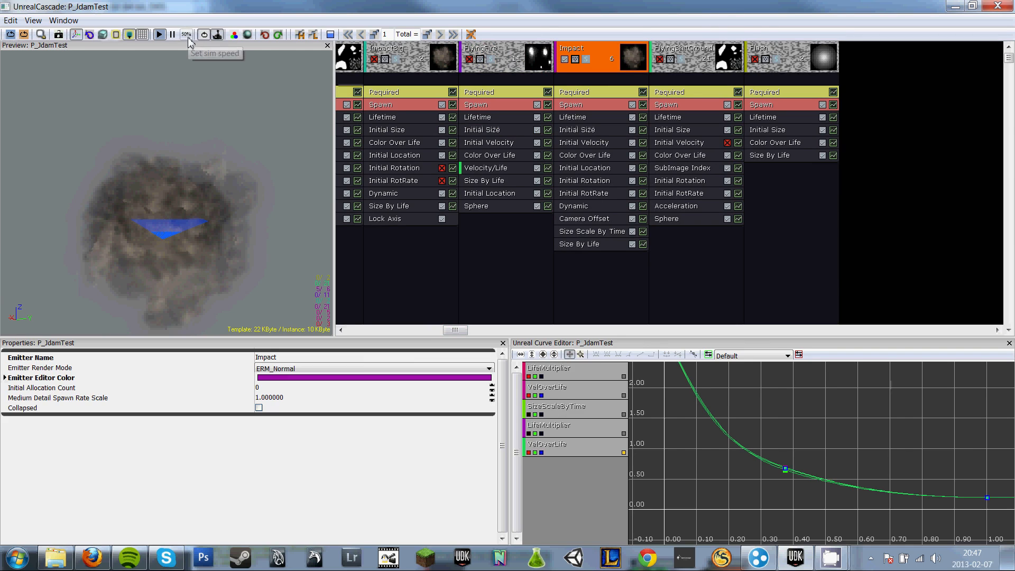
click(23, 35)
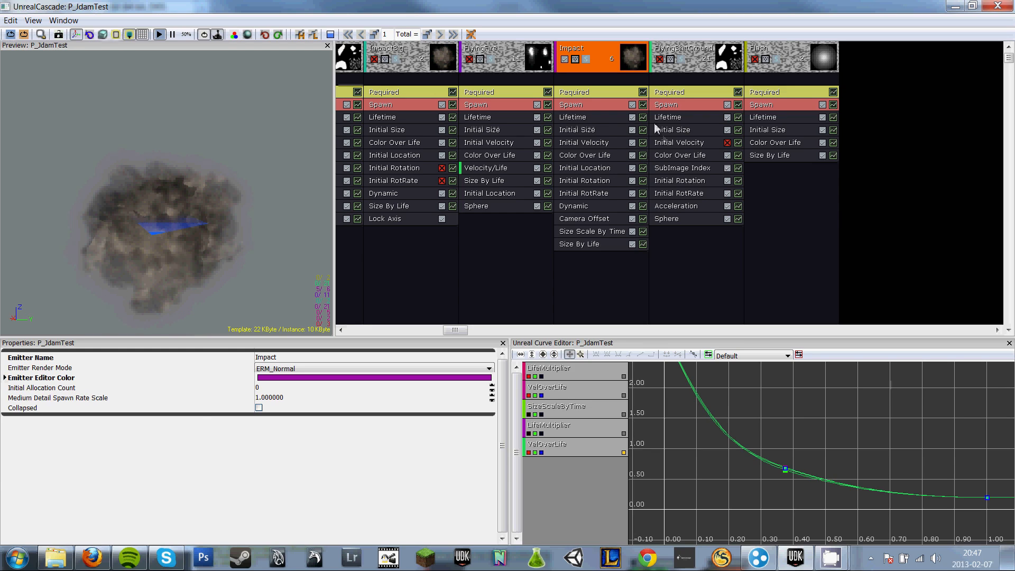
Review the Impact emitter's Lifetime, Initial Size and Initial Velocity settings, including the Min and Max of Start Velocity.
click(584, 120)
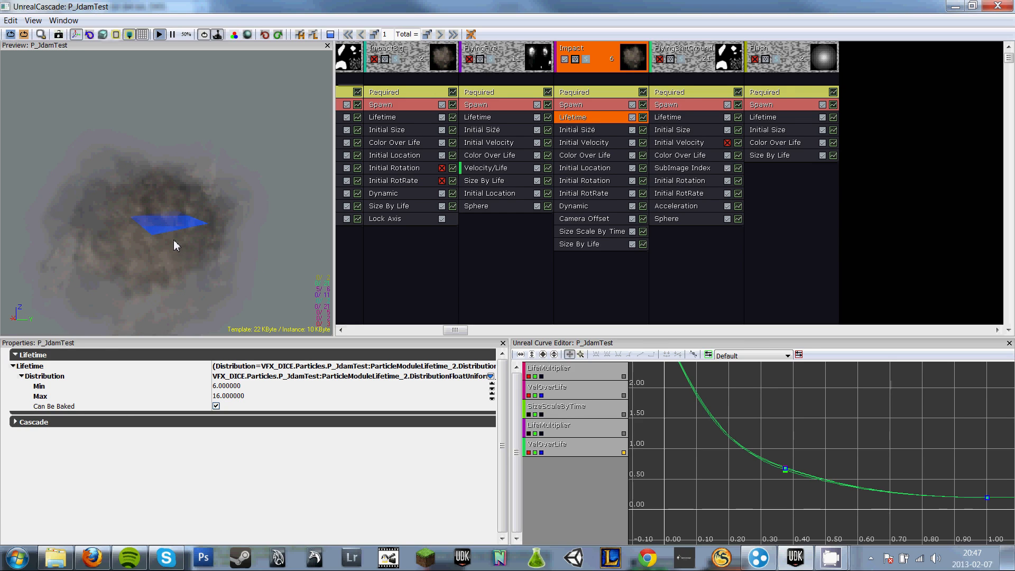
click(586, 132)
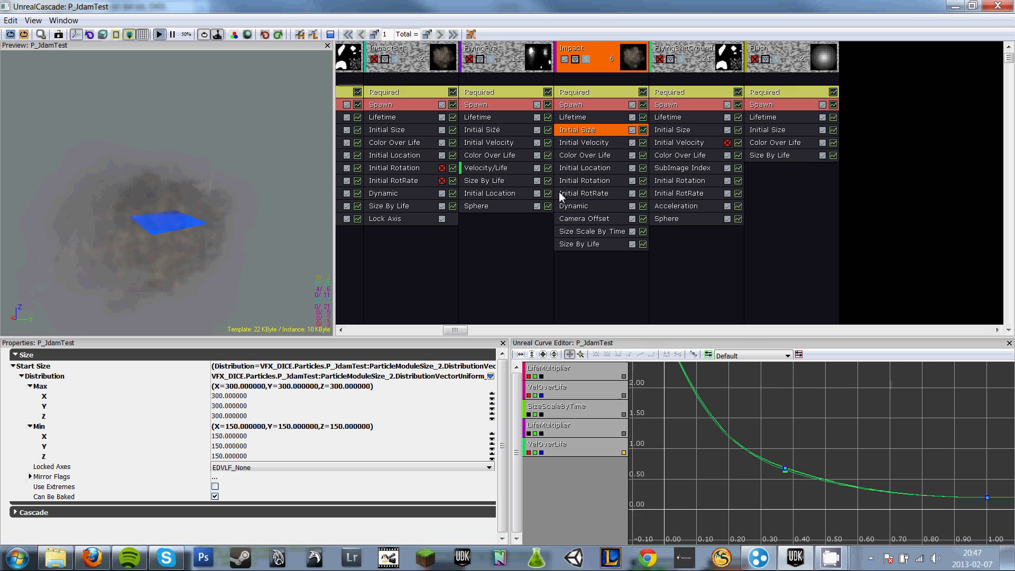
click(599, 144)
click(31, 397)
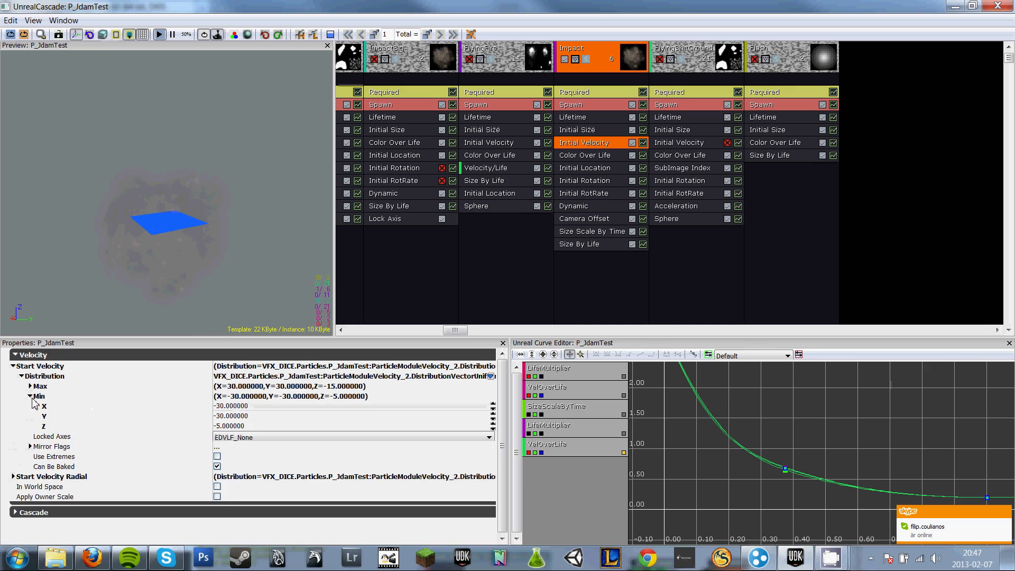
click(32, 386)
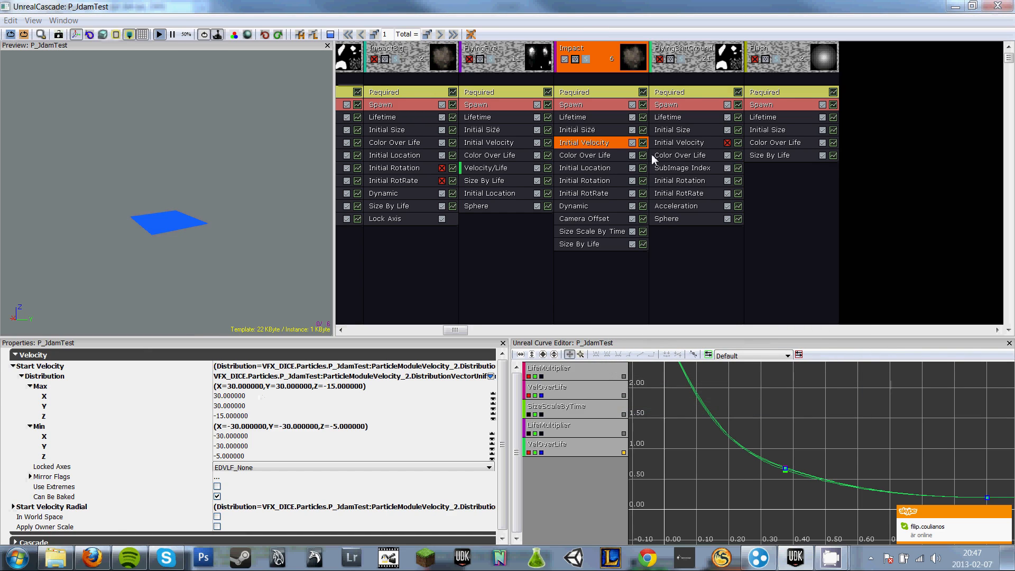
Examine the Impact emitter's Color Over Life module, expanding the Alpha Over Life constant curve down to its points.
click(594, 159)
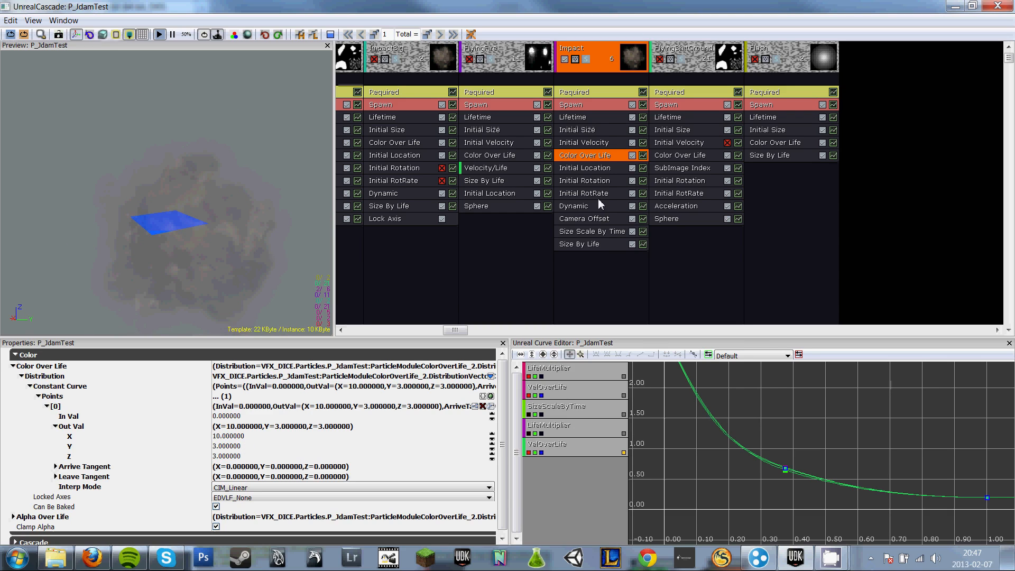
double_click(31, 517)
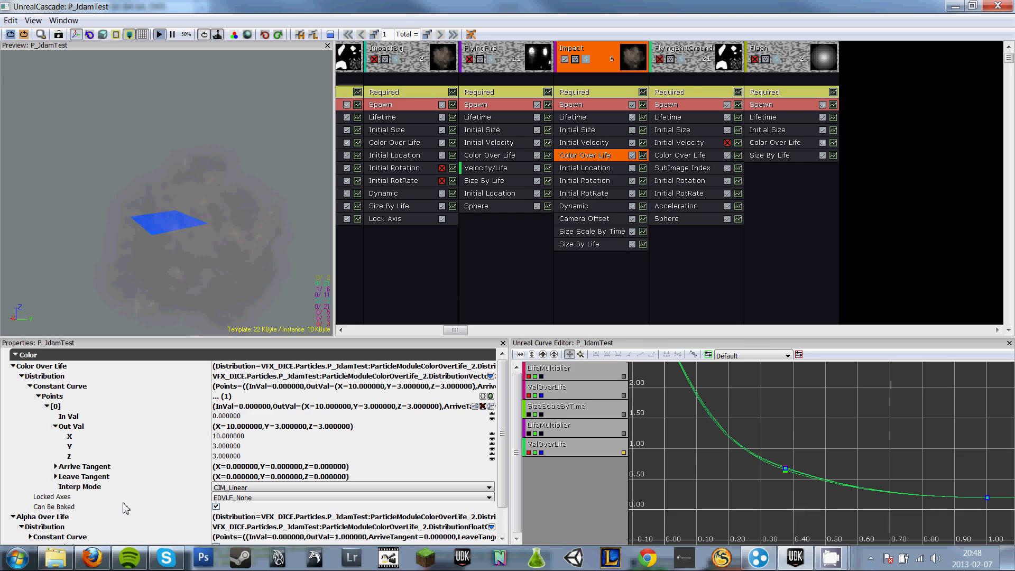
scroll(82, 503, down, 1)
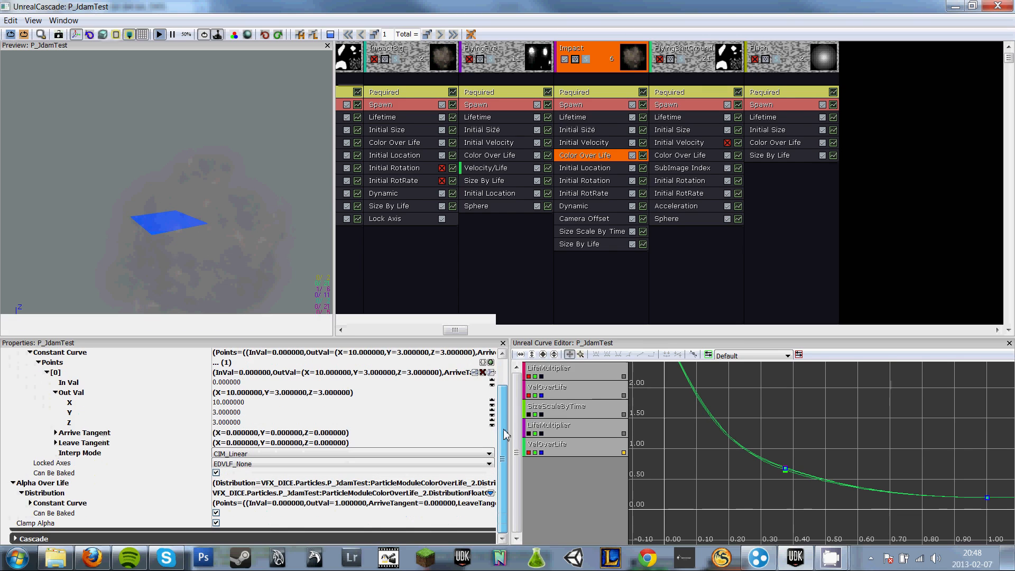
double_click(82, 503)
double_click(53, 512)
double_click(56, 523)
scroll(157, 514, down, 2)
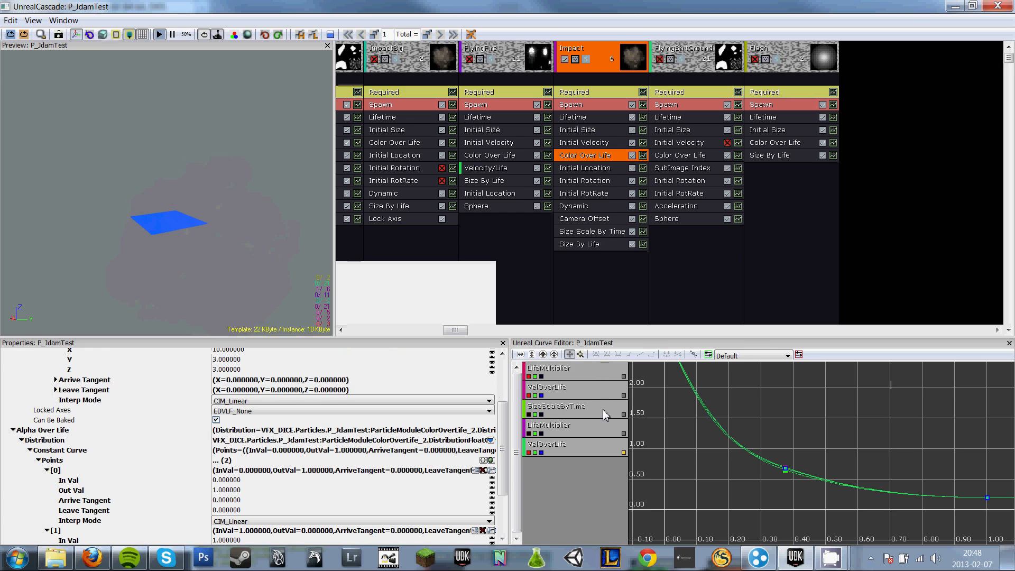
Clear all curves from the curve editor and add the Impact emitter's Color Over Life curves to it.
right_click(588, 433)
click(632, 458)
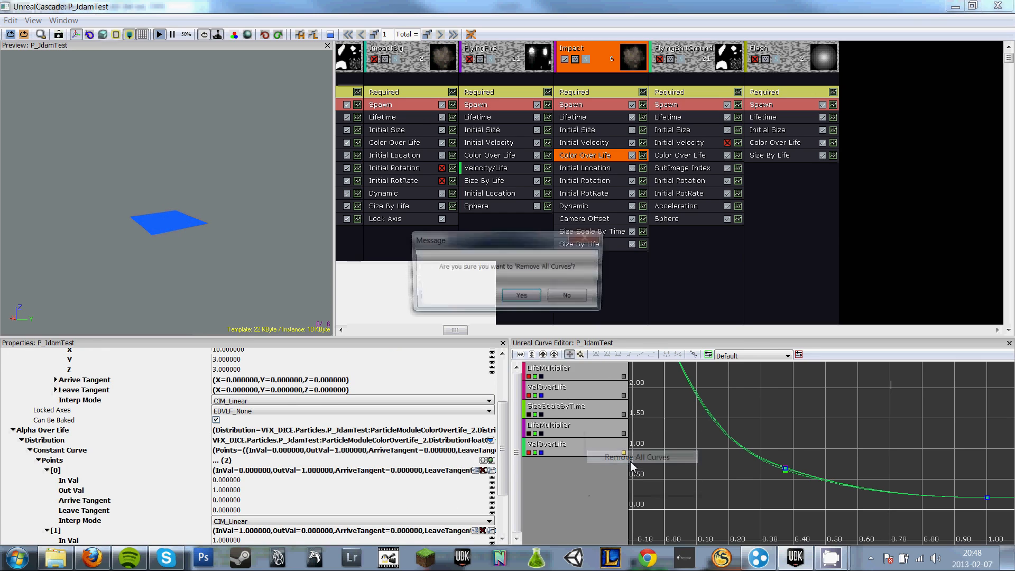
click(521, 295)
click(643, 155)
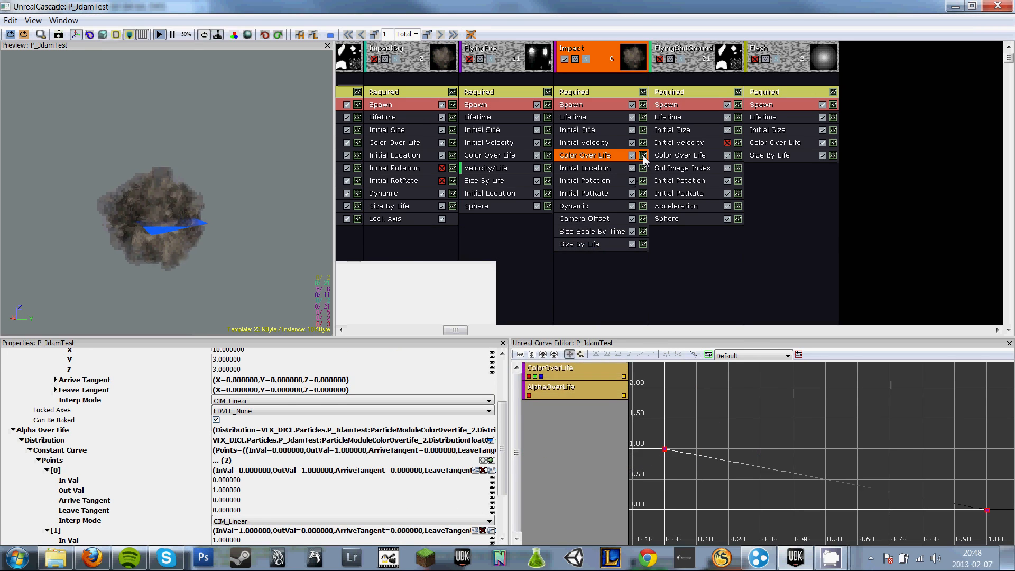
Compare the ColorOverLife and AlphaOverLife curves by toggling their visibility, and check the alpha points in the properties.
click(624, 394)
click(624, 376)
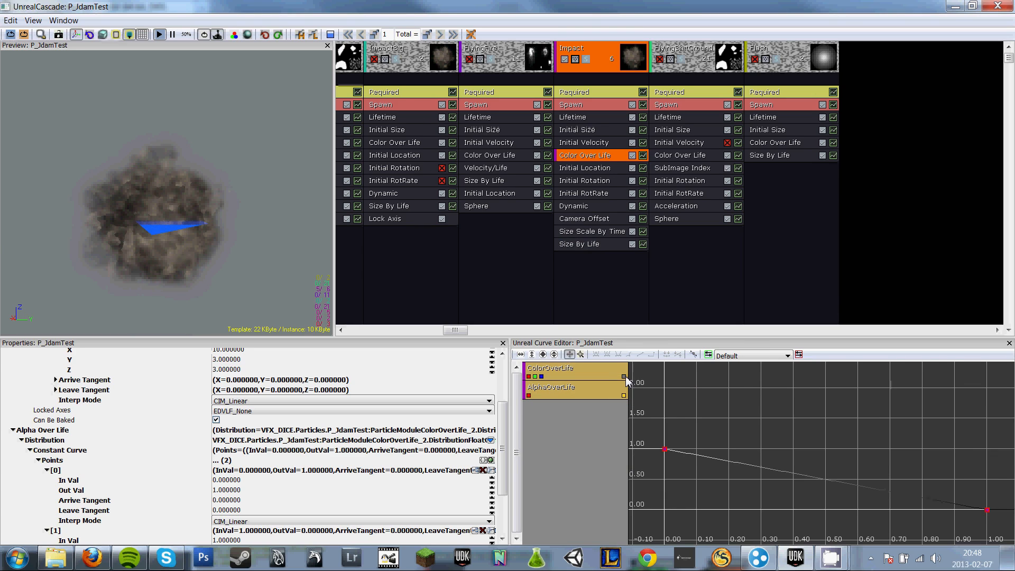
click(625, 376)
scroll(626, 377, down, 1)
drag(505, 430, 504, 454)
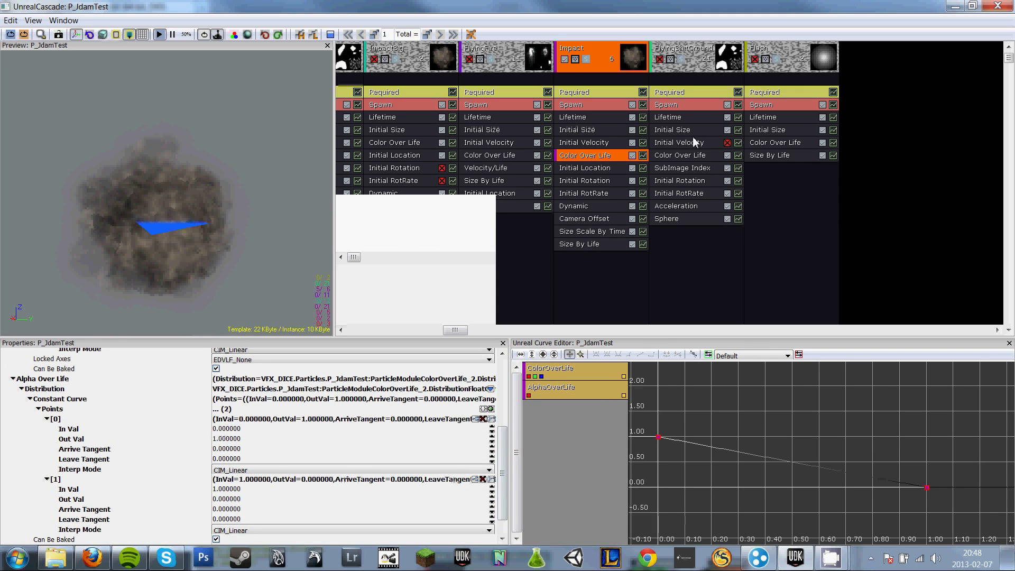
Check the Impact emitter's Initial Rotation, and try a maximum Start Rotation Rate of 1 before setting it back to 0.01.
click(593, 181)
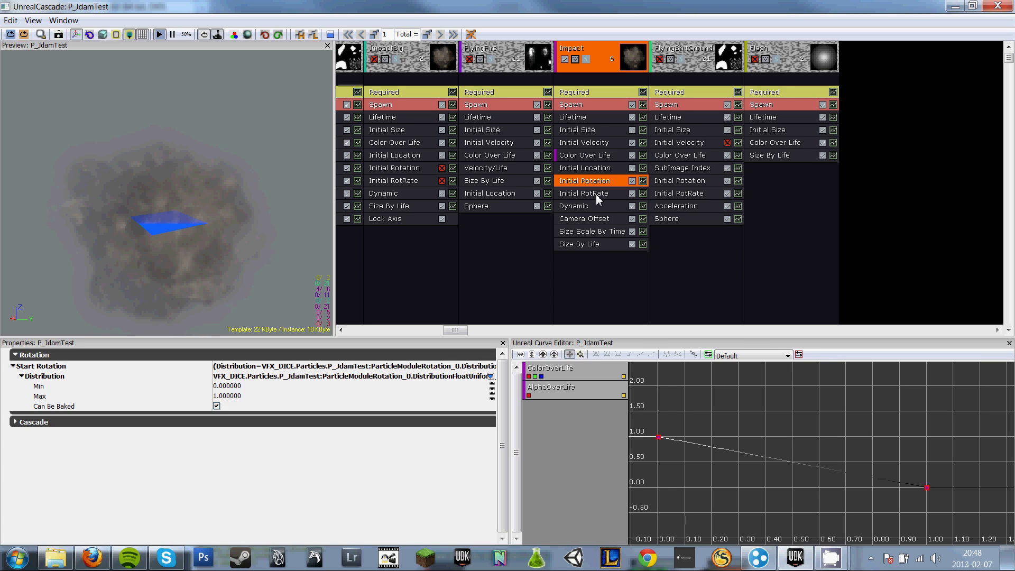
click(595, 195)
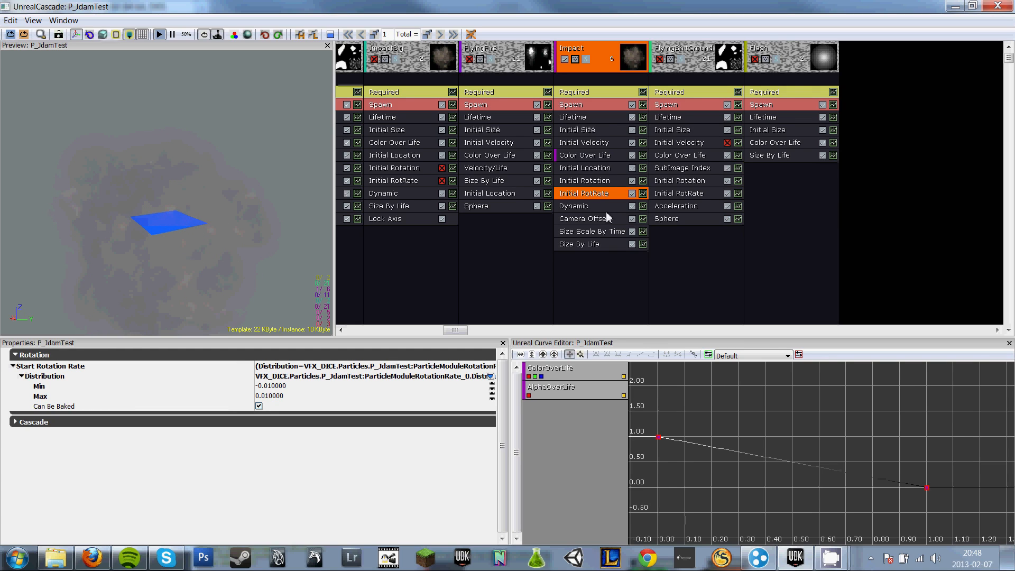
click(299, 396)
text(1)
key(Return)
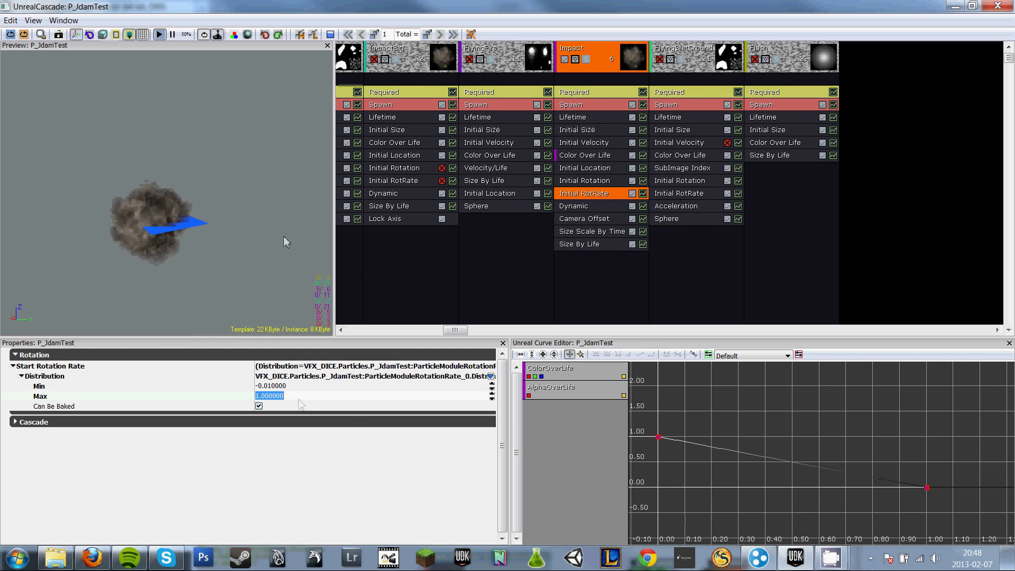
text(0.01)
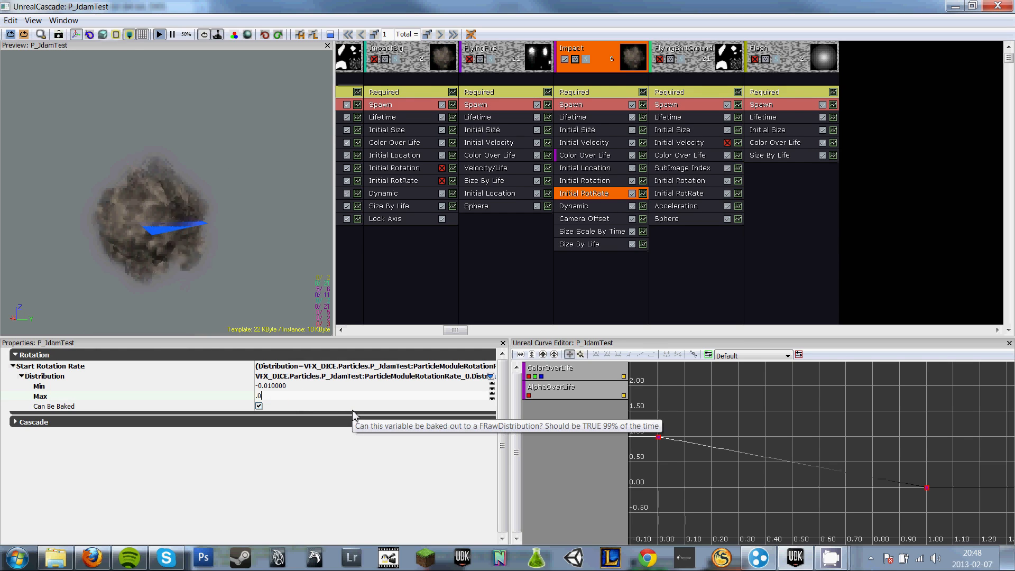
key(Return)
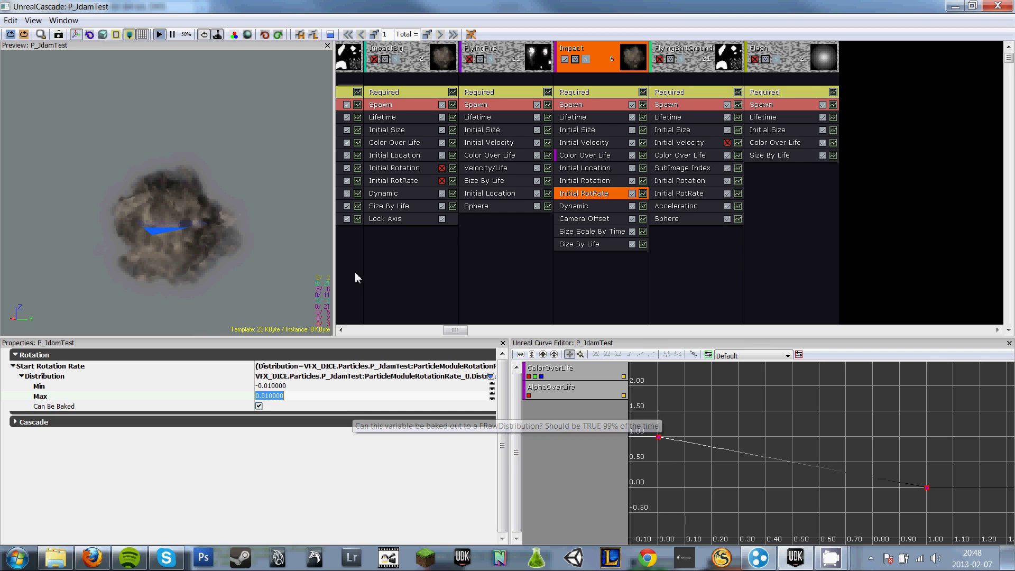
Replace the plotted curves with the Impact emitter's Dynamic parameter curves, and isolate and fit the Alpha Contrast Exponent curve.
click(584, 206)
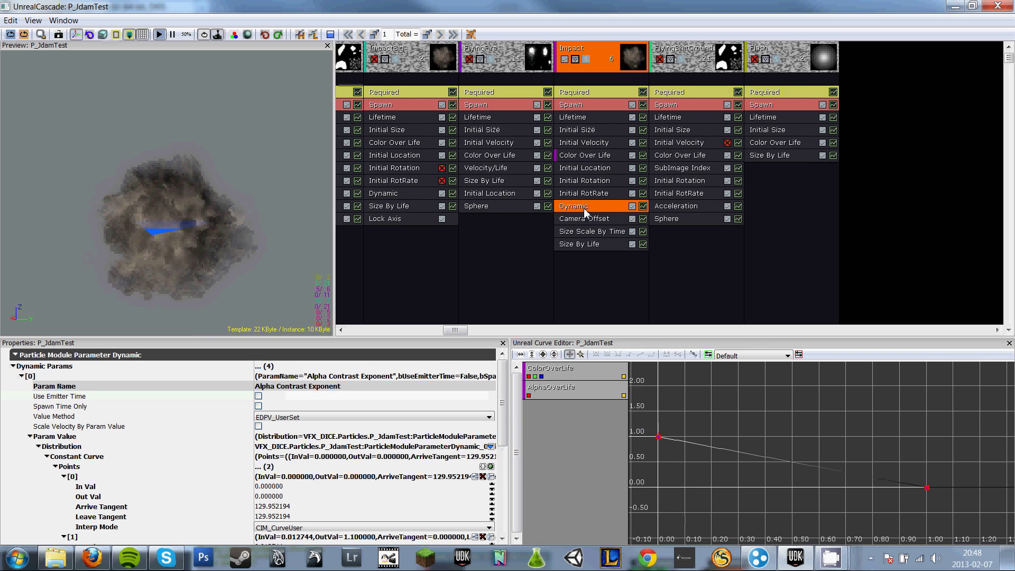
drag(504, 395, 504, 437)
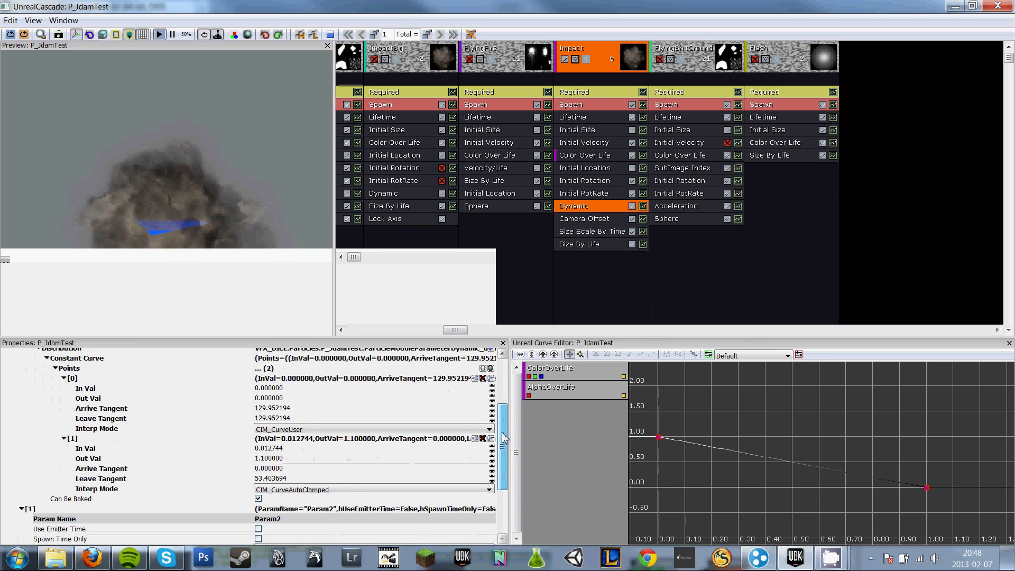
right_click(585, 389)
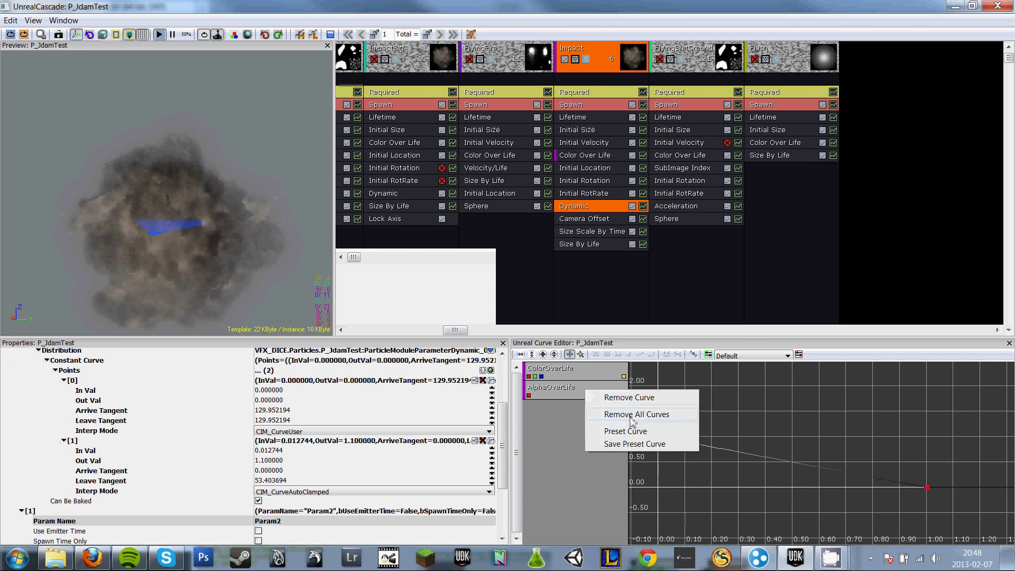
click(630, 414)
key(Return)
click(643, 205)
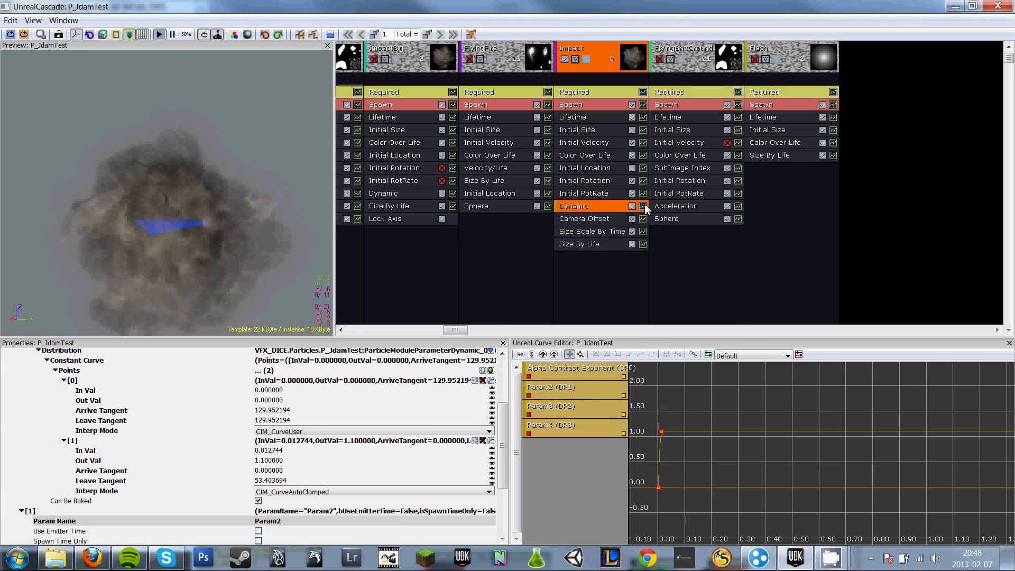
click(623, 435)
click(545, 354)
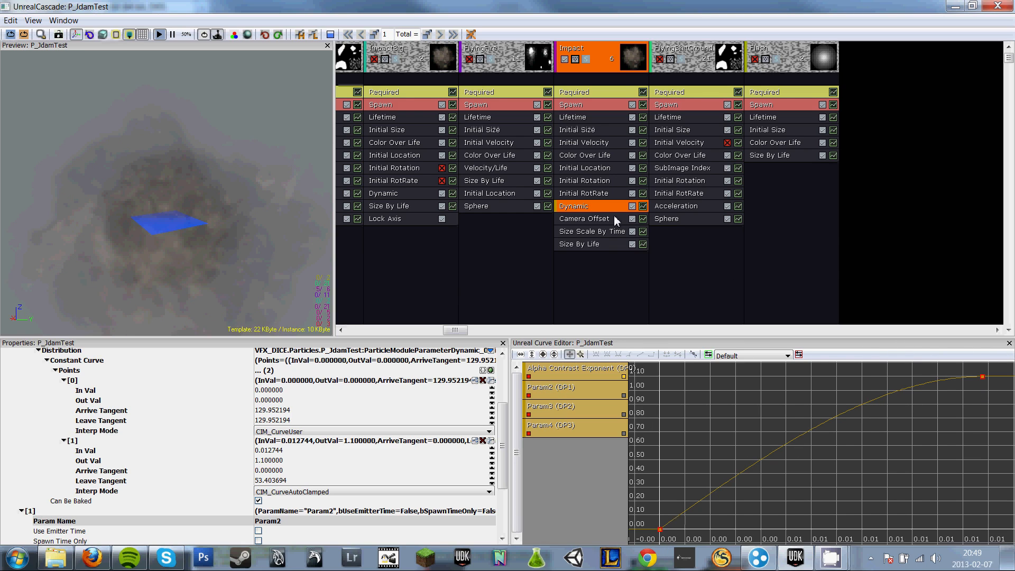
Review the Impact emitter's Camera Offset, Size Scale By Time, Lifetime and Size By Life settings.
click(580, 220)
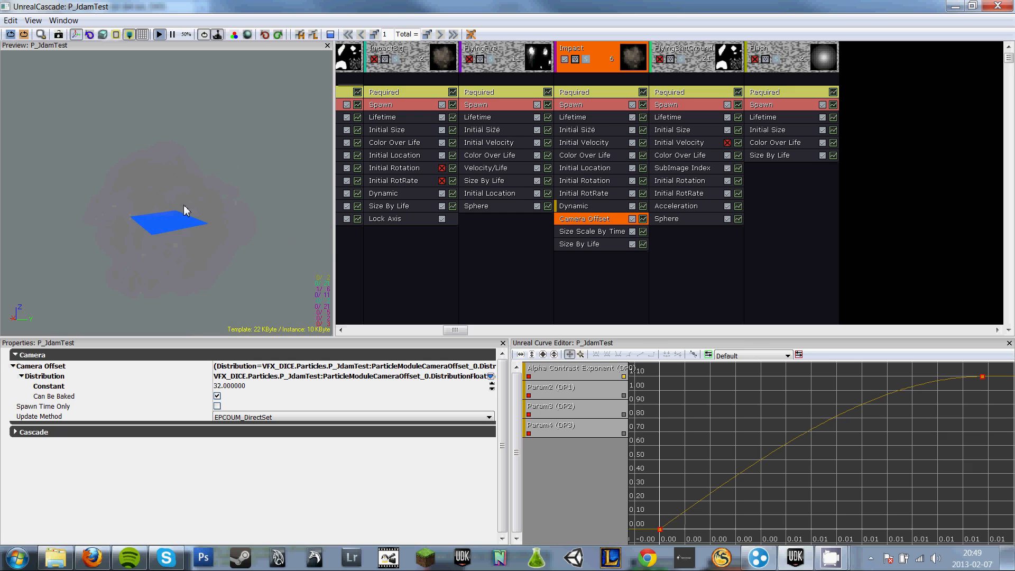
click(581, 235)
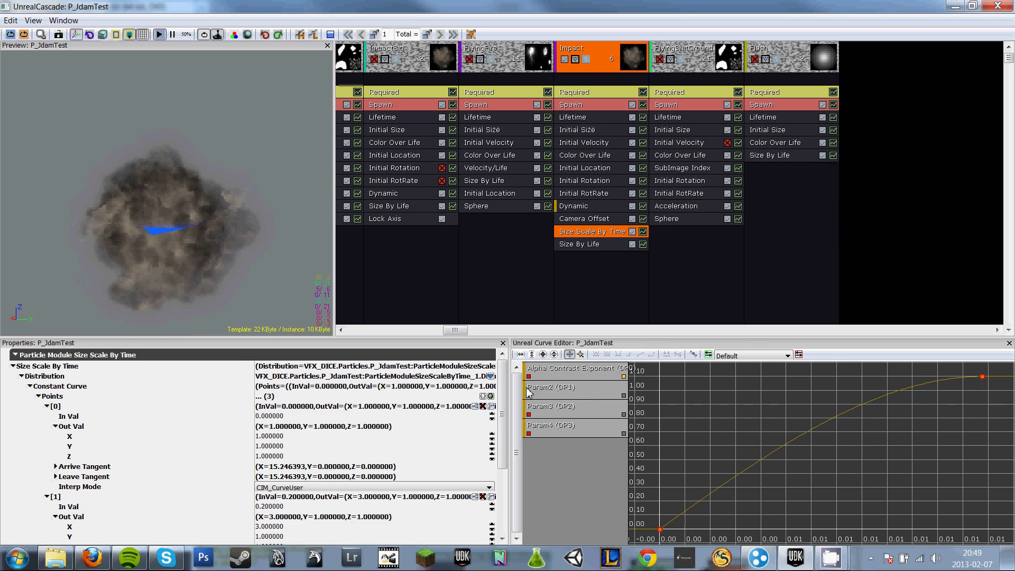
scroll(511, 425, down, 2)
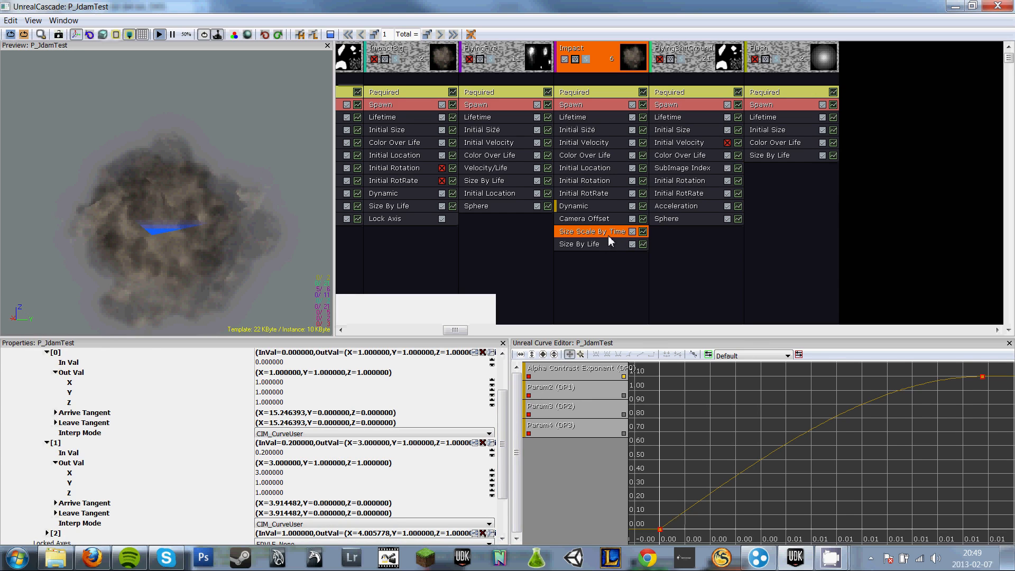
scroll(506, 408, up, 2)
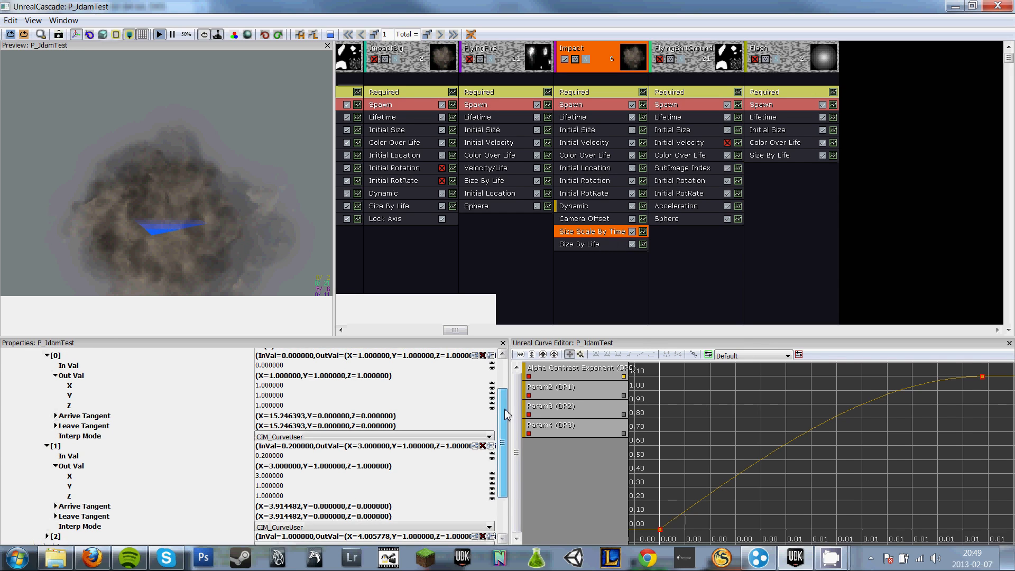
click(578, 118)
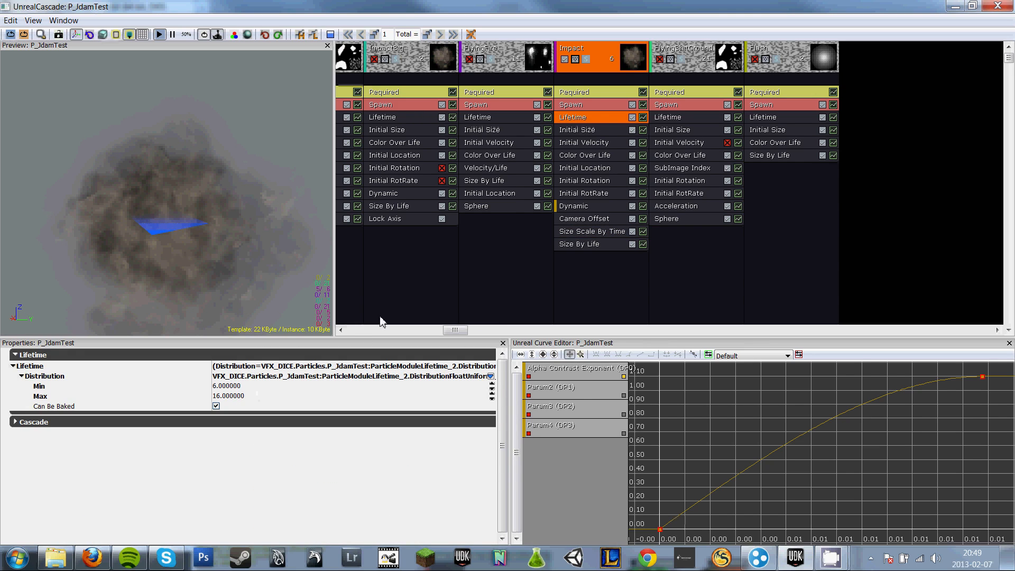
click(590, 248)
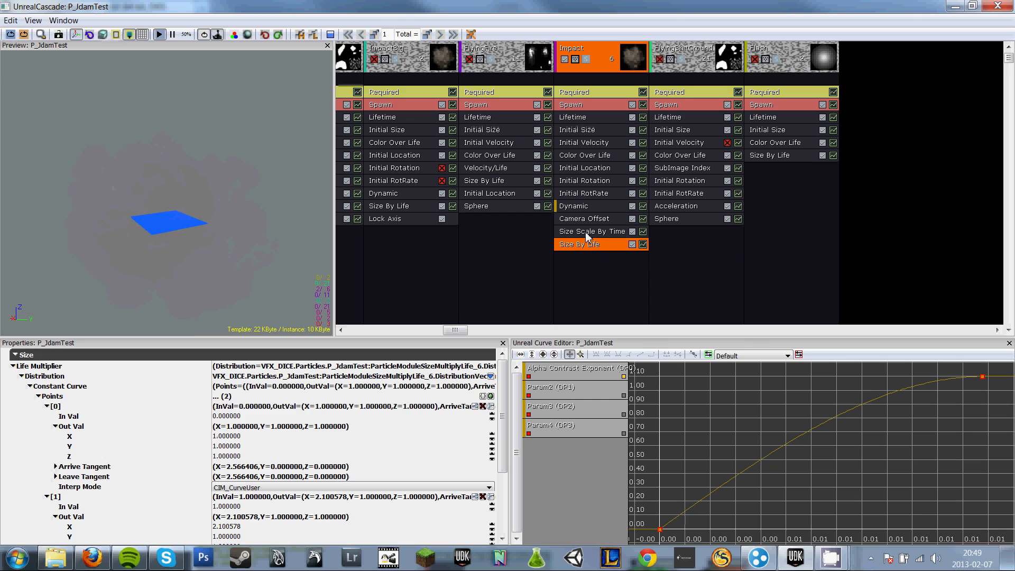
Clear all curves from the curve editor and add the Impact emitter's Size Scale By Time curve to it.
click(585, 232)
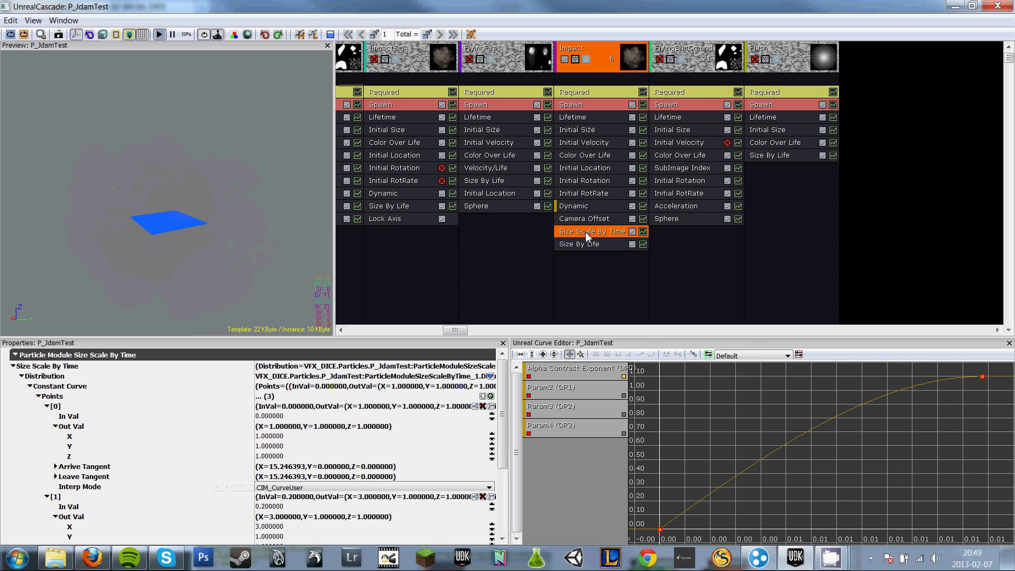
right_click(581, 418)
click(642, 438)
key(Return)
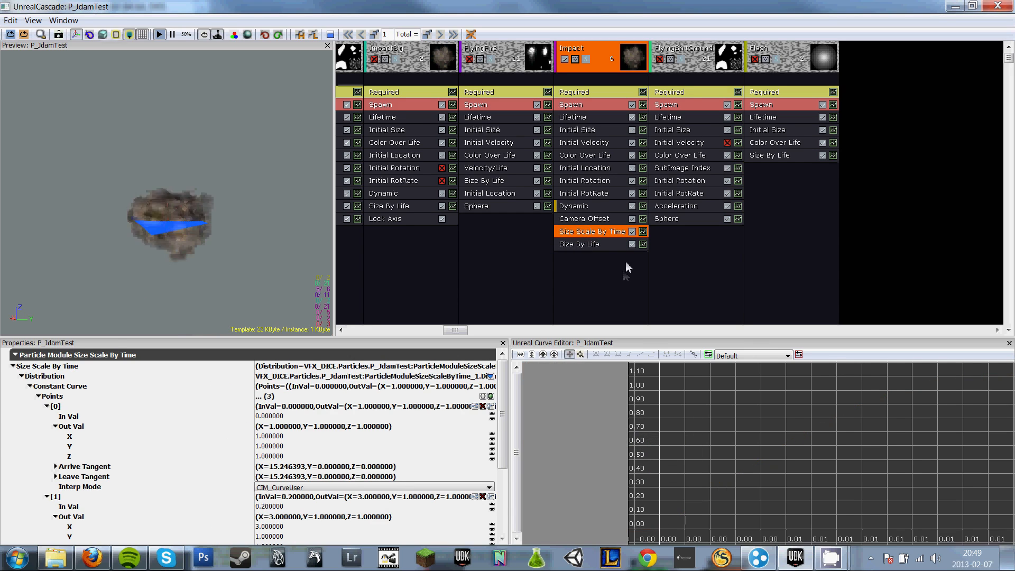
click(643, 231)
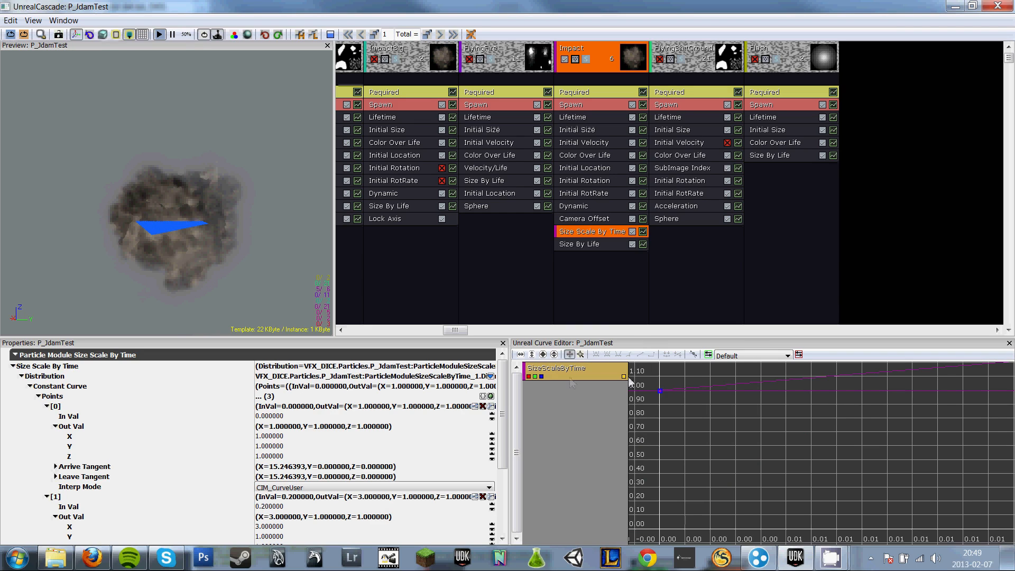
Show only the X component of the SizeScaleByTime curve, fit it to the view and inspect its points.
click(535, 376)
click(541, 376)
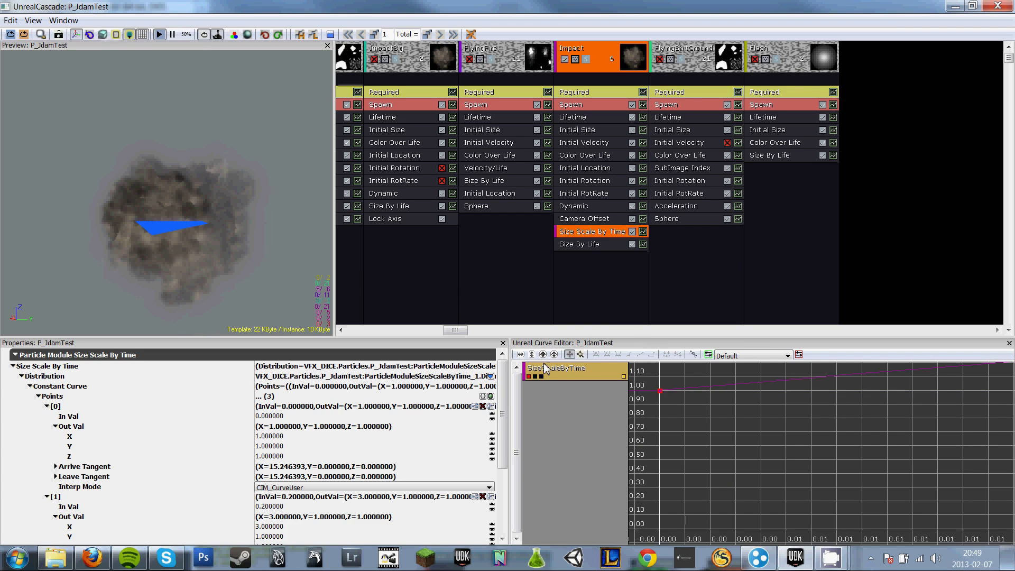
click(543, 355)
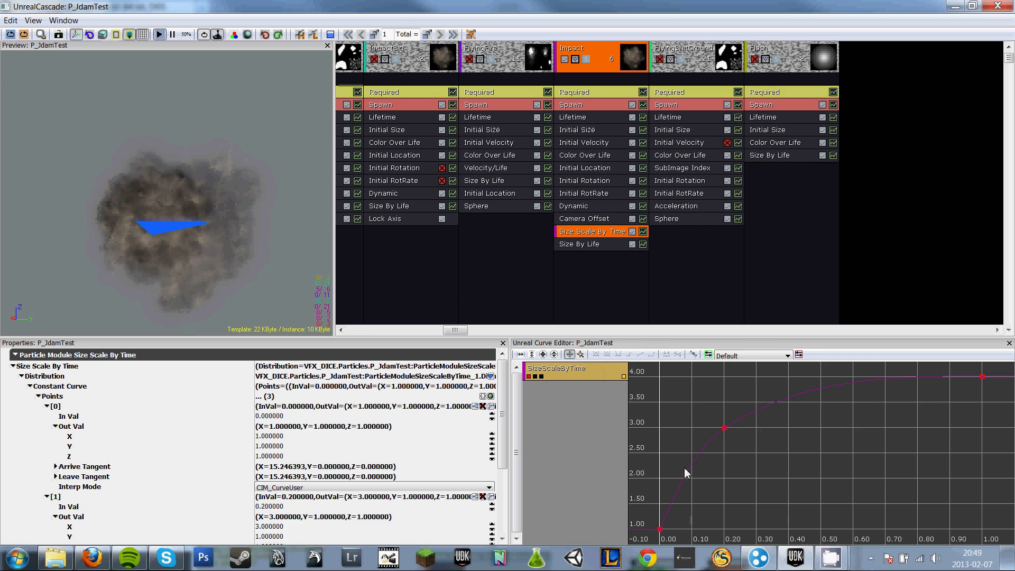
drag(502, 401, 503, 433)
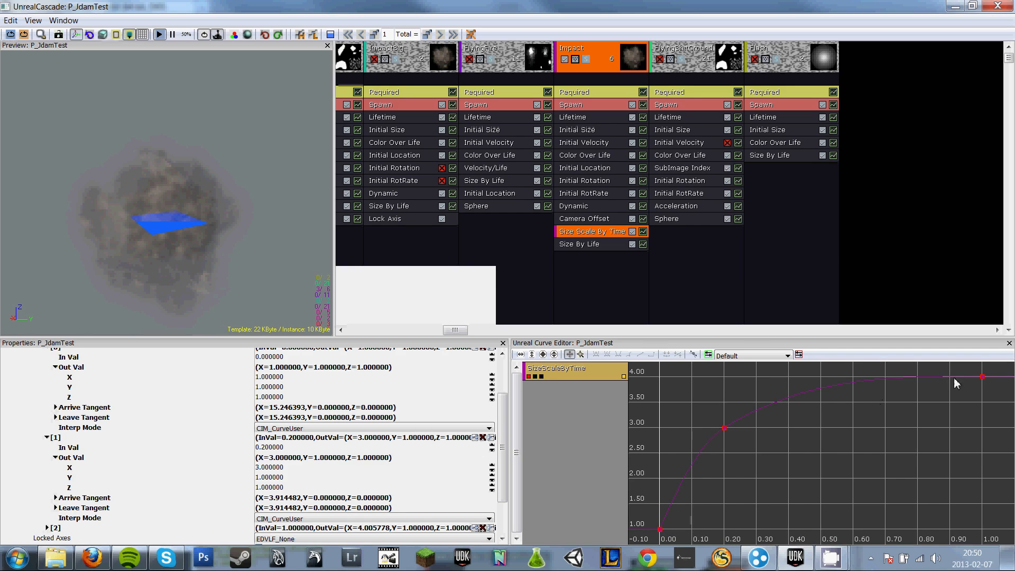
mouse_move(987, 378)
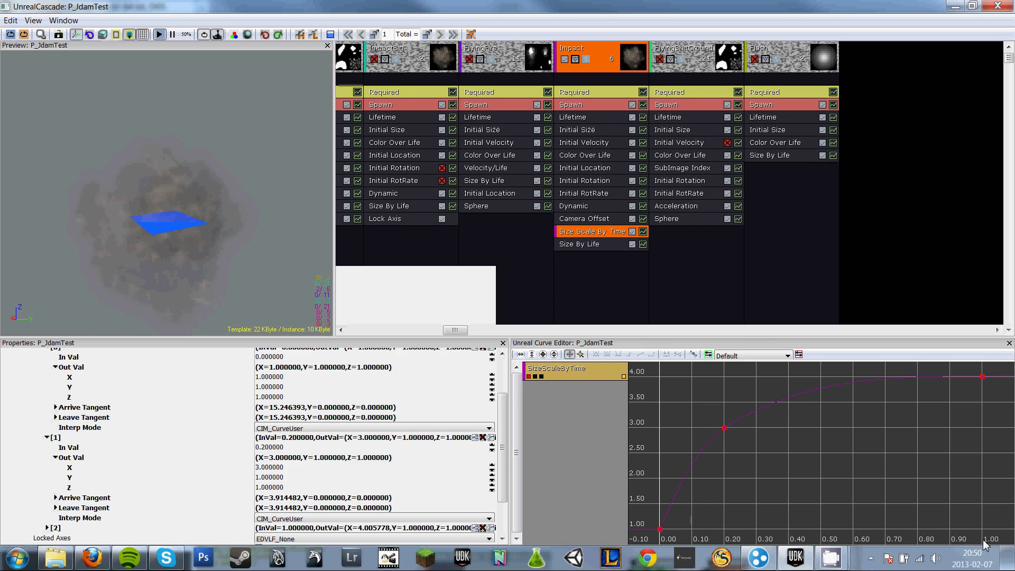
Add the Impact emitter's Size By Life curve, isolate its X component and compare it with the SizeScaleByTime curve.
click(580, 245)
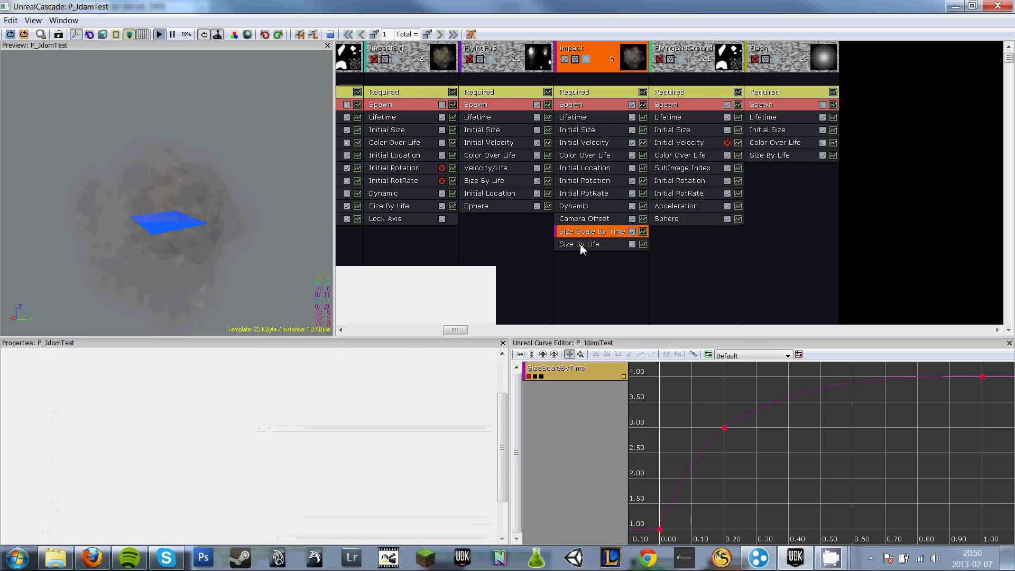
click(643, 244)
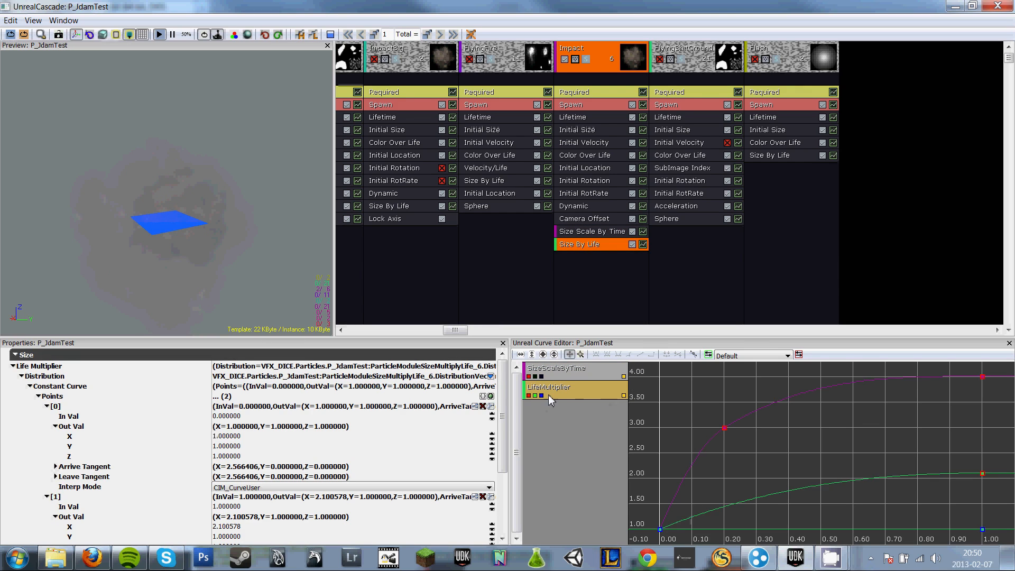
click(535, 396)
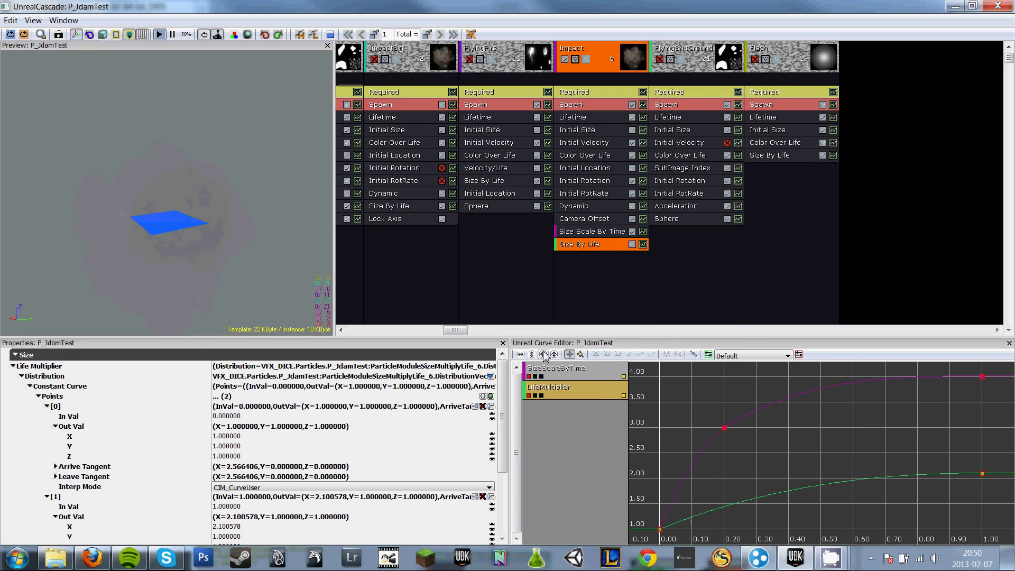
mouse_move(662, 530)
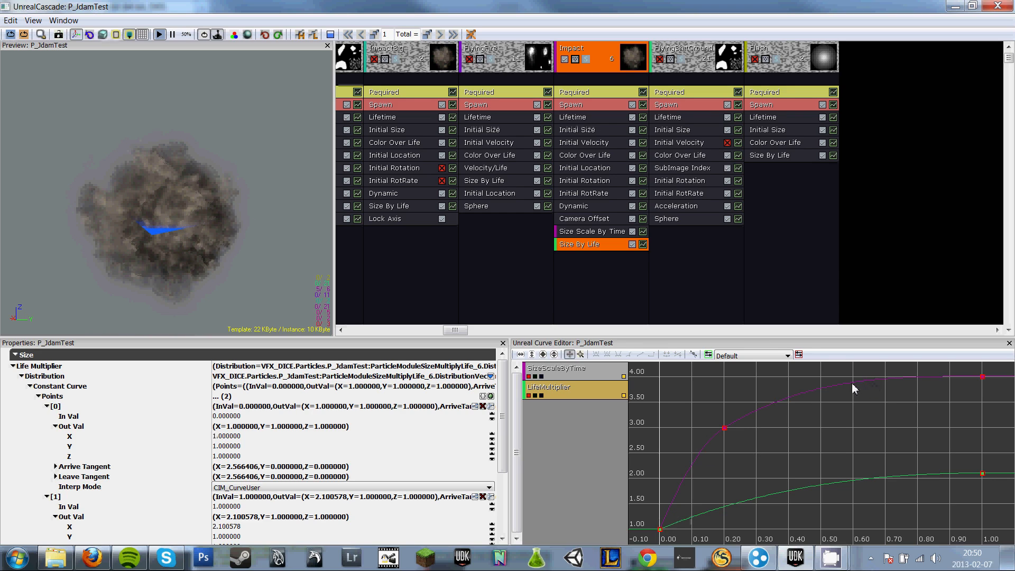
mouse_move(981, 379)
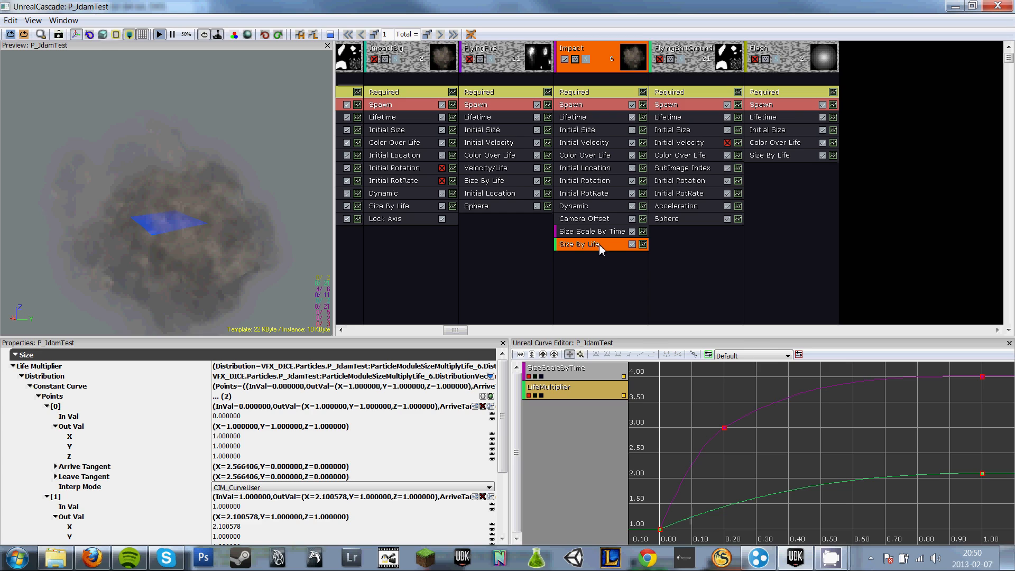
Enable the Flash emitter, restart the effect in the level, and check the emitter's Lifetime and Initial Size.
click(755, 59)
click(24, 35)
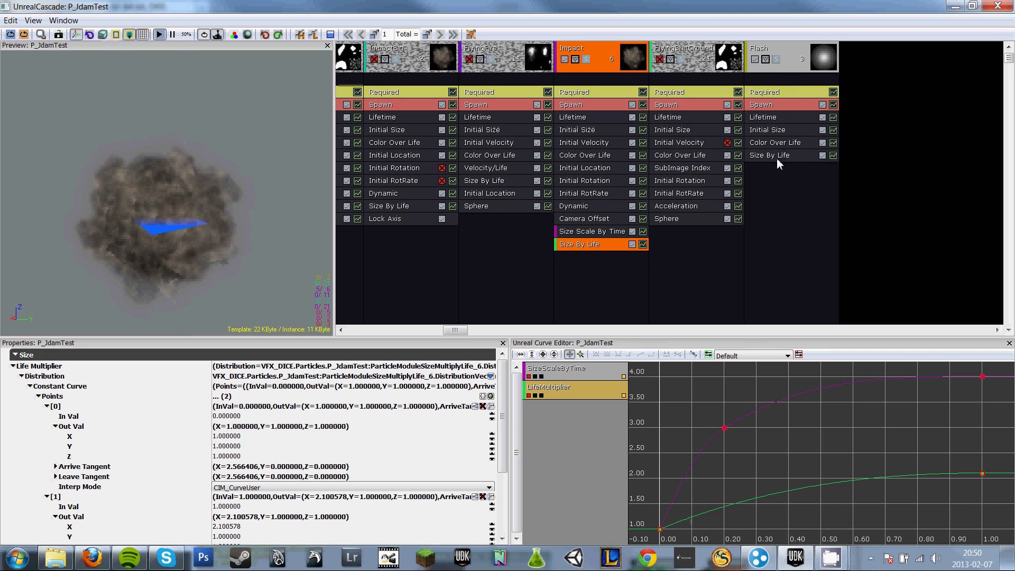
click(776, 119)
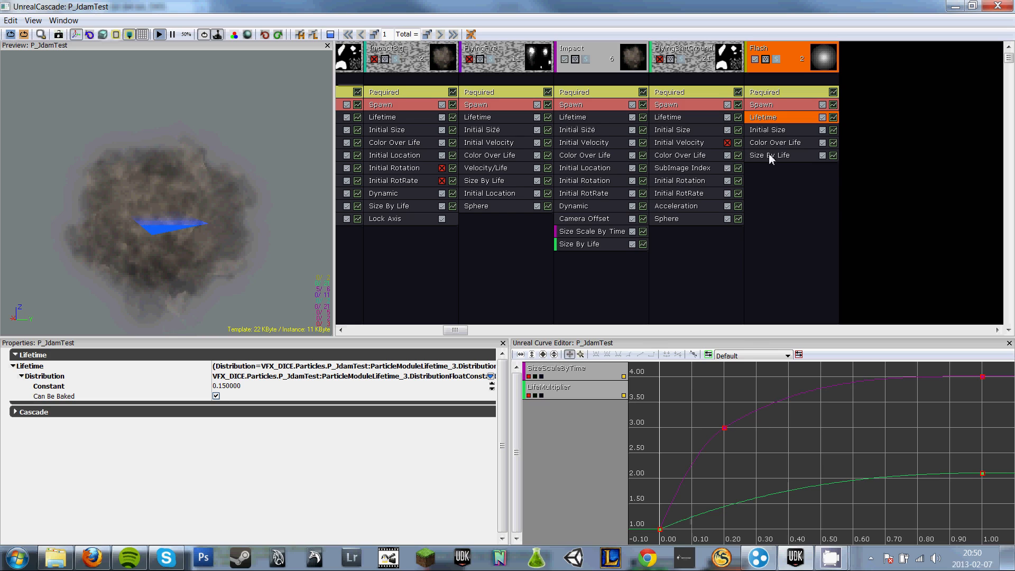
click(768, 133)
double_click(176, 386)
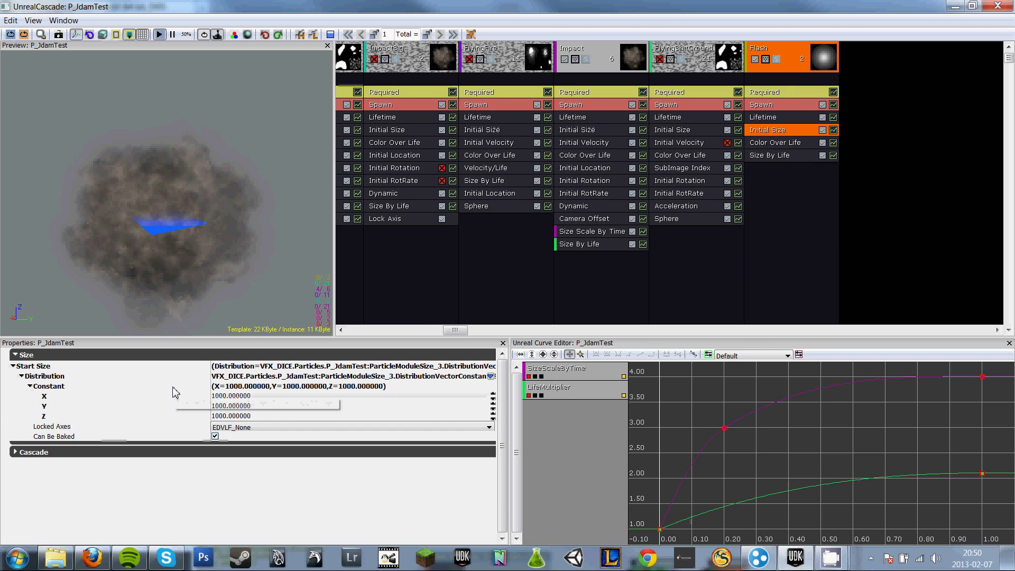
Examine the Flash emitter's Color Over Life and Alpha Over Life points and its Size By Life points.
click(795, 143)
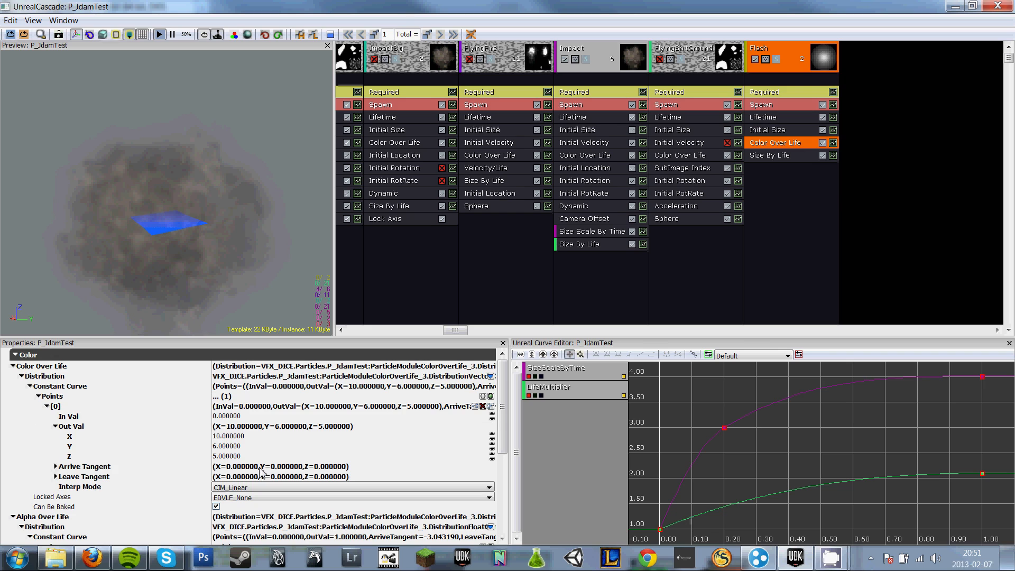
scroll(401, 465, down, 4)
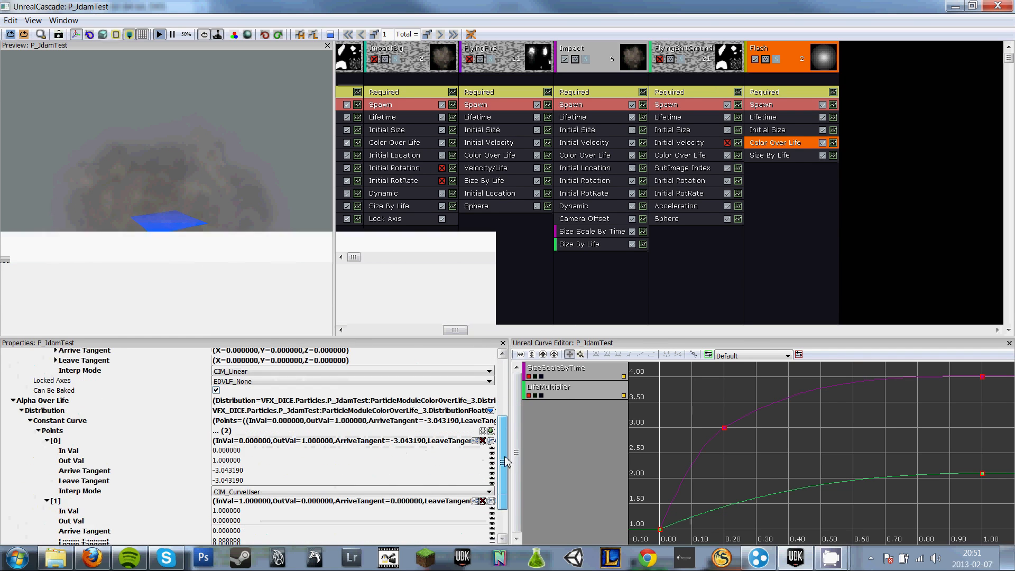
scroll(517, 467, up, 3)
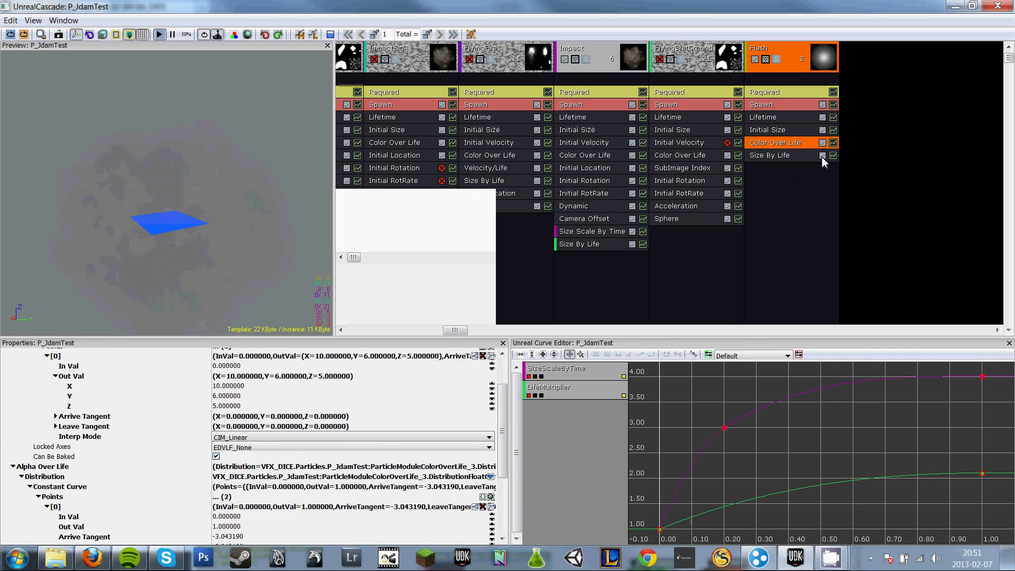
click(790, 154)
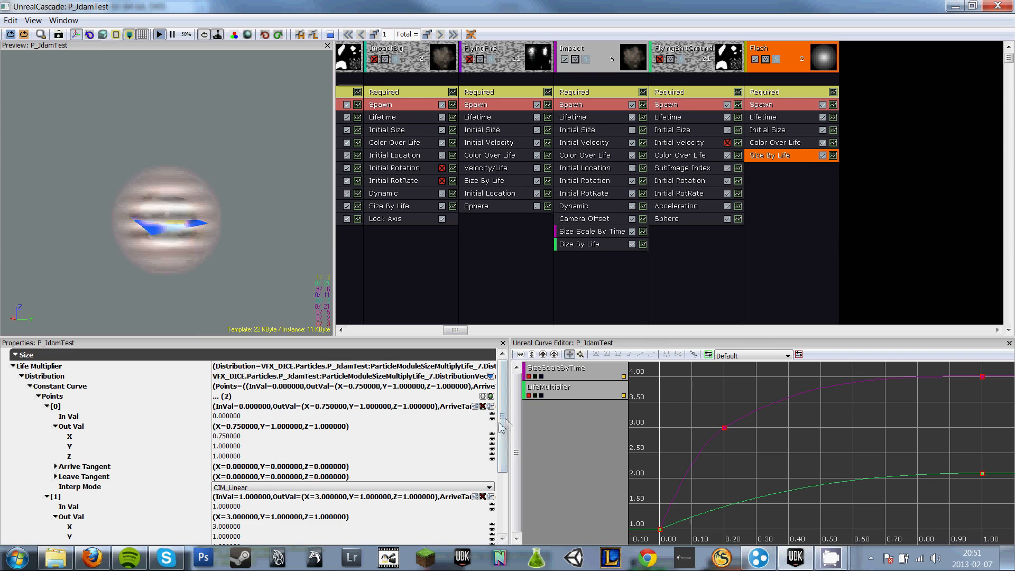
drag(502, 420, 502, 446)
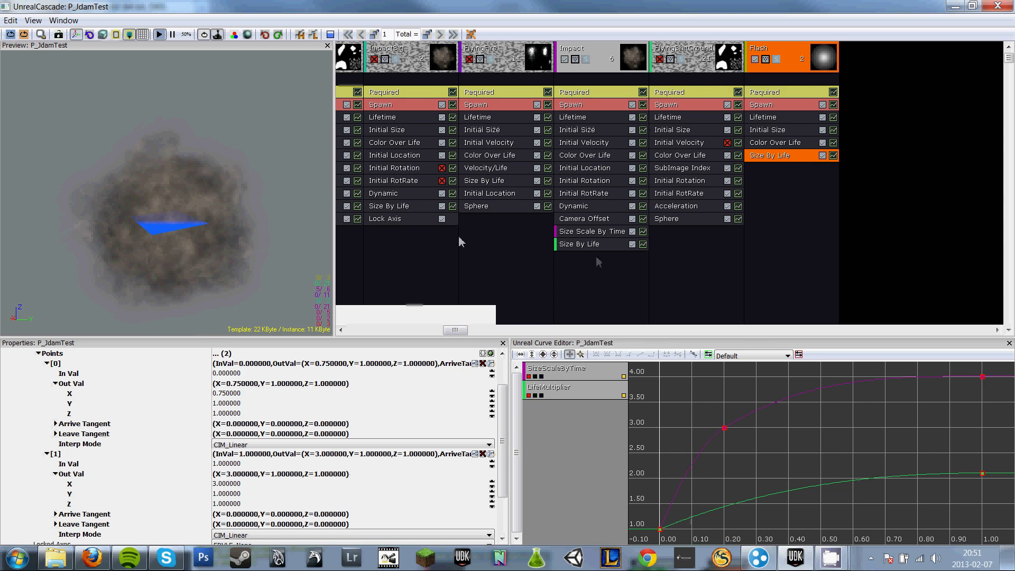
Enable the Middle and Sideways emitters and restart the effect in the level to preview them with the smoke.
drag(447, 332, 346, 338)
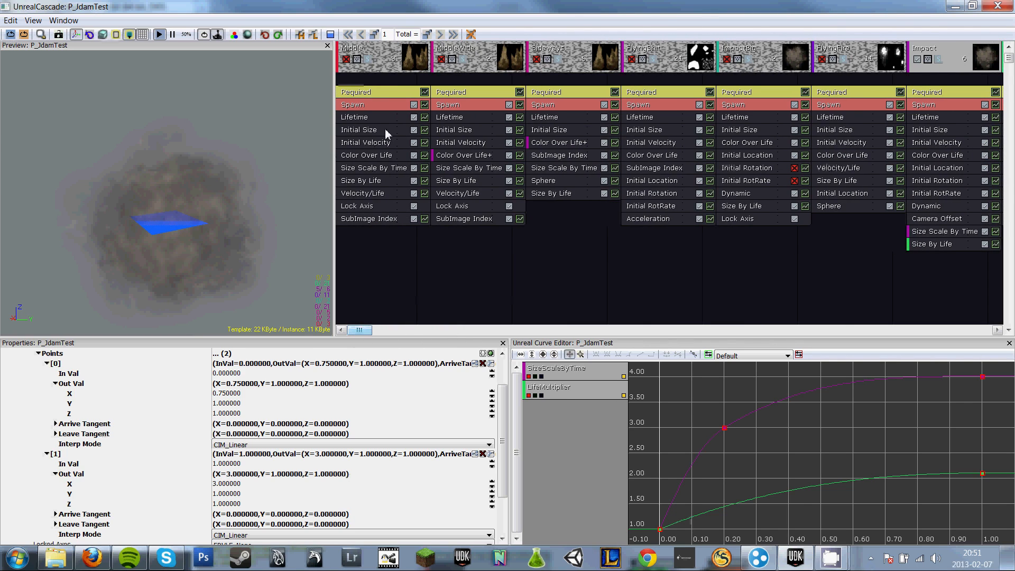
click(346, 60)
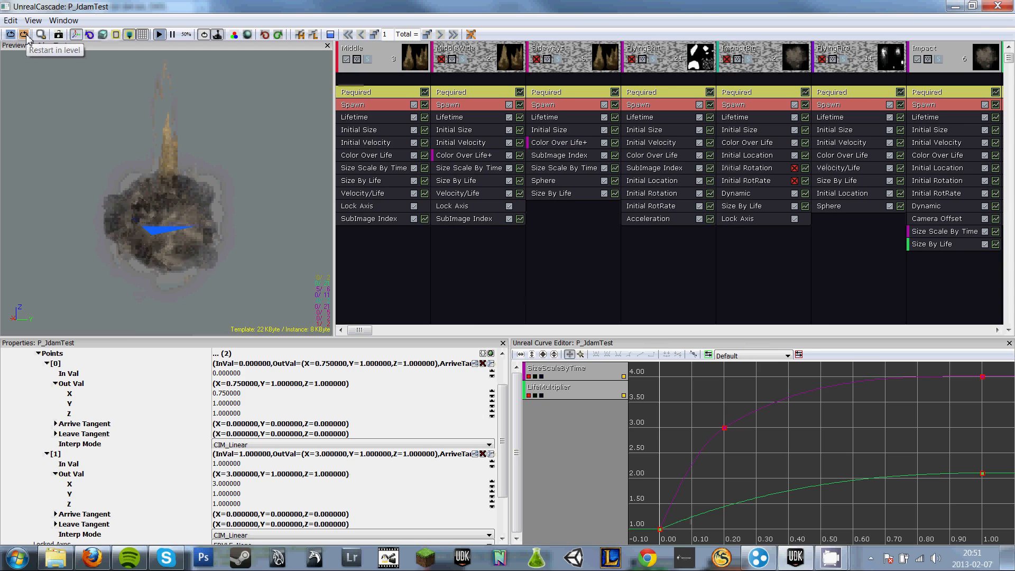
click(536, 59)
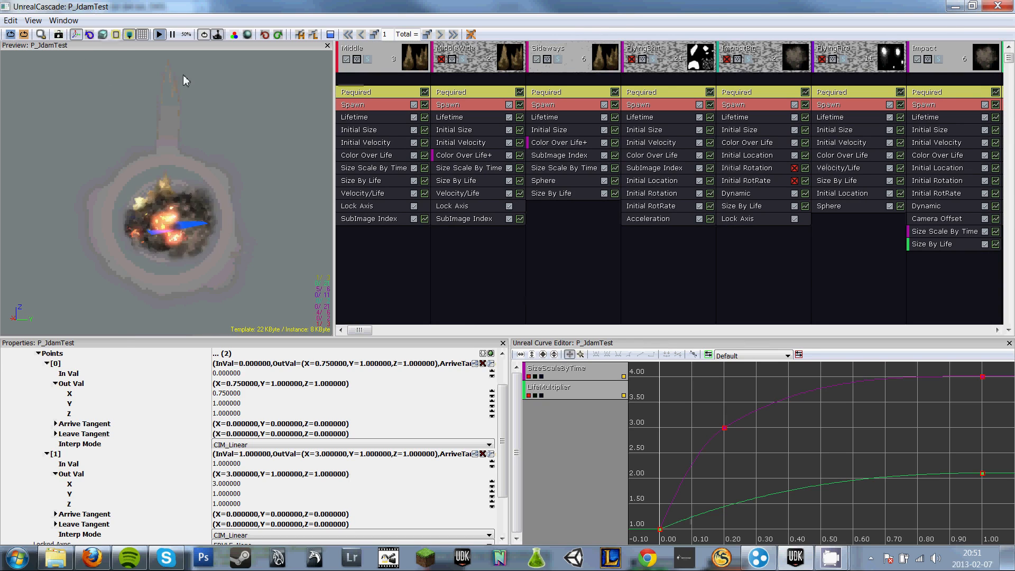
click(24, 35)
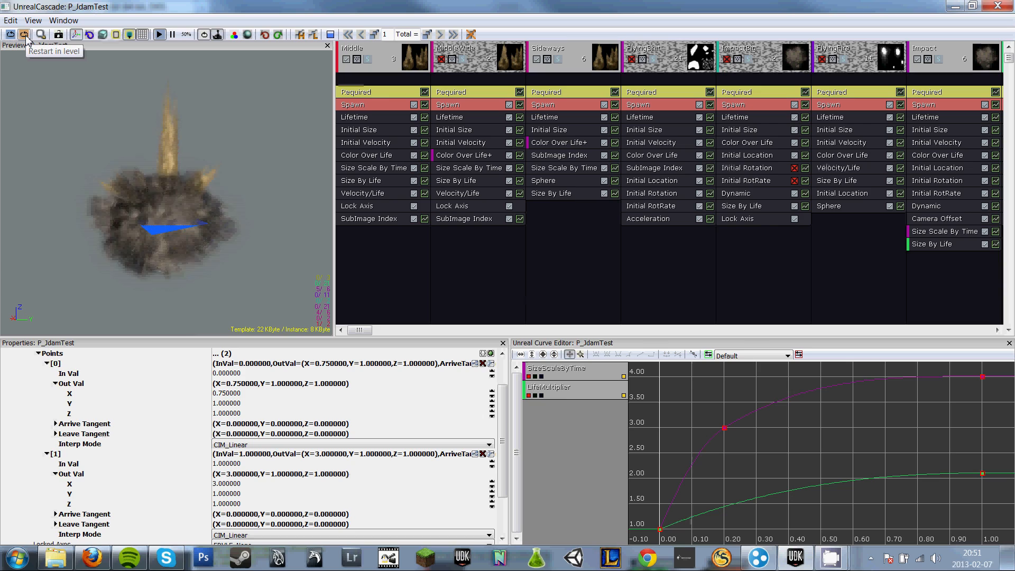
Enable the MiddleWide emitter and restart the effect in the level to preview it with the other emitters.
click(441, 59)
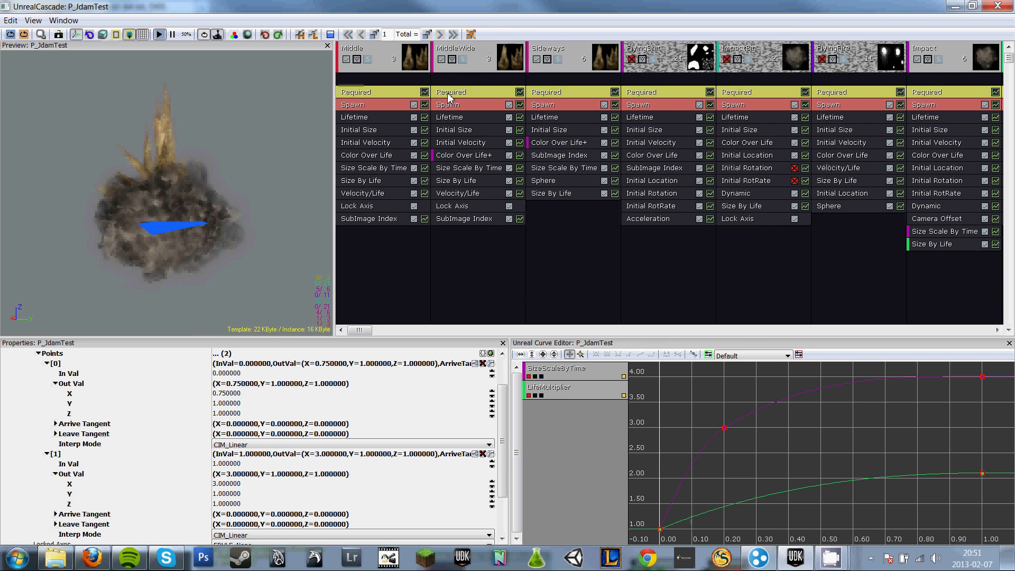
click(24, 35)
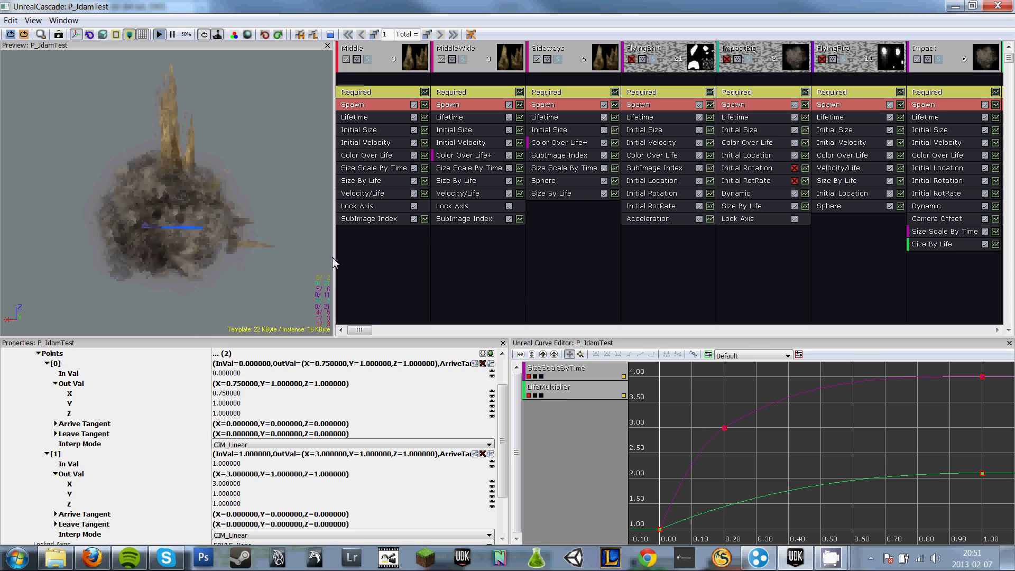
click(23, 35)
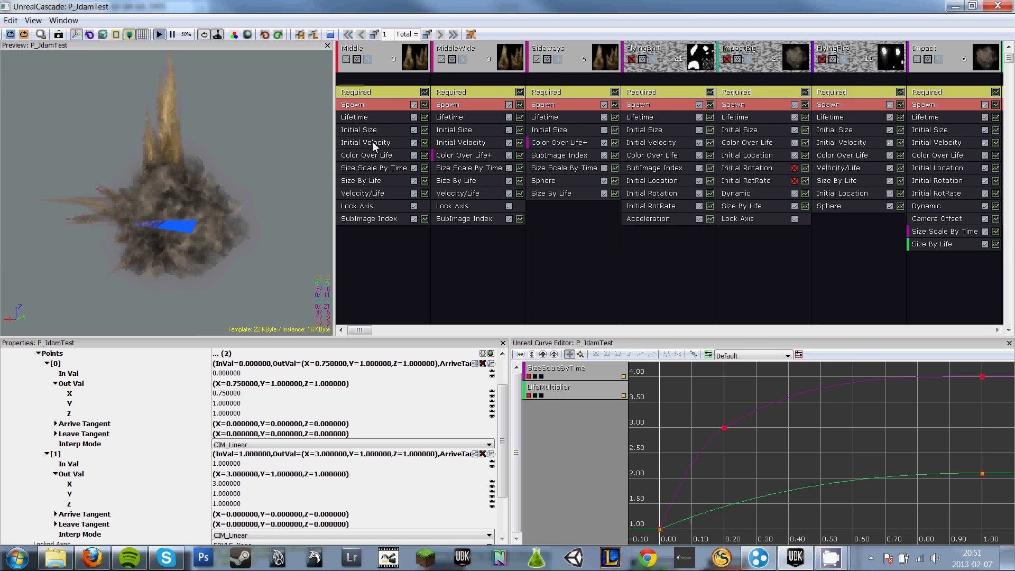
Solo the Middle emitter, restarting the effect in the level, and check its Required module's material and screen alignment.
click(367, 60)
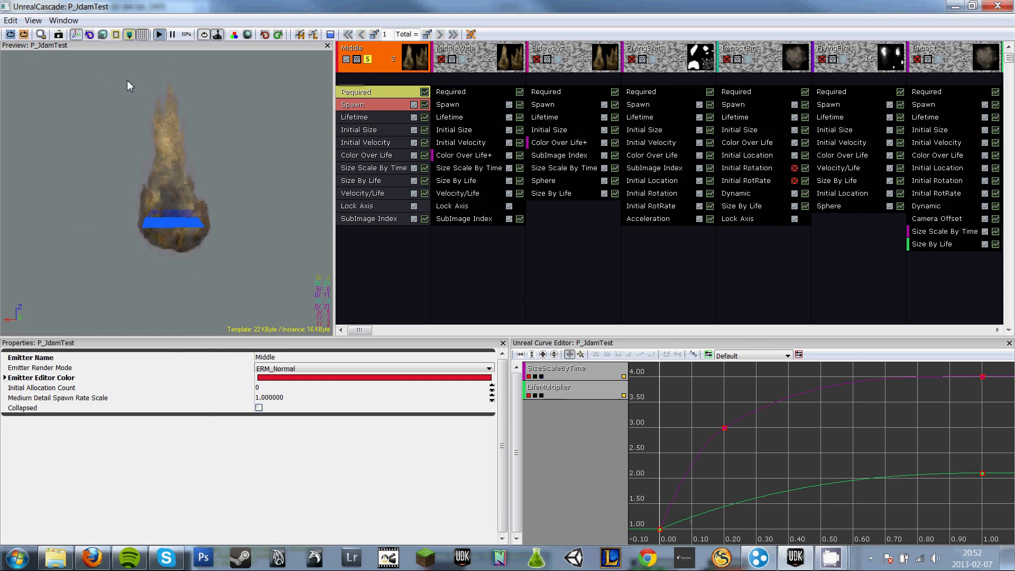
click(25, 34)
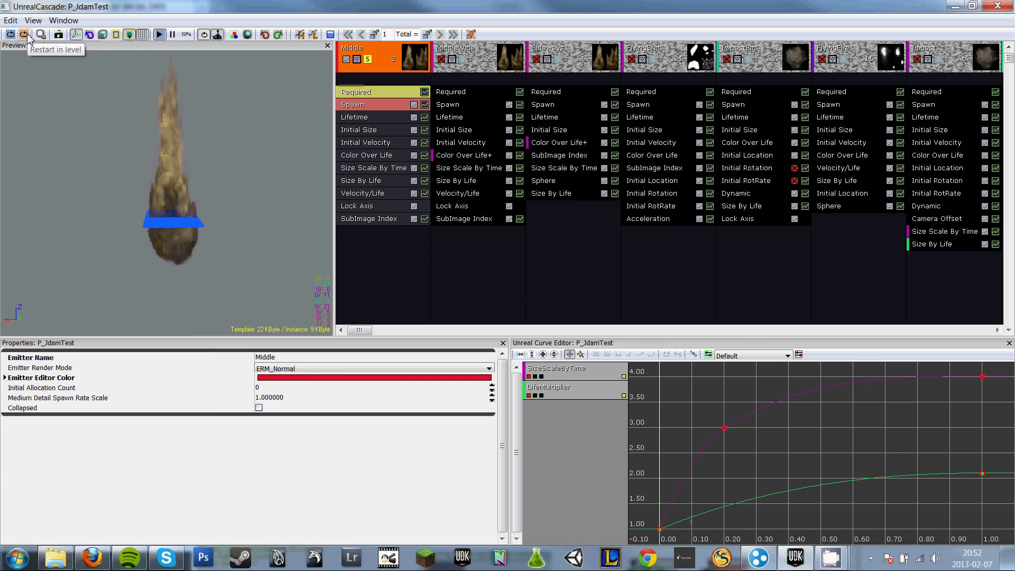
click(365, 92)
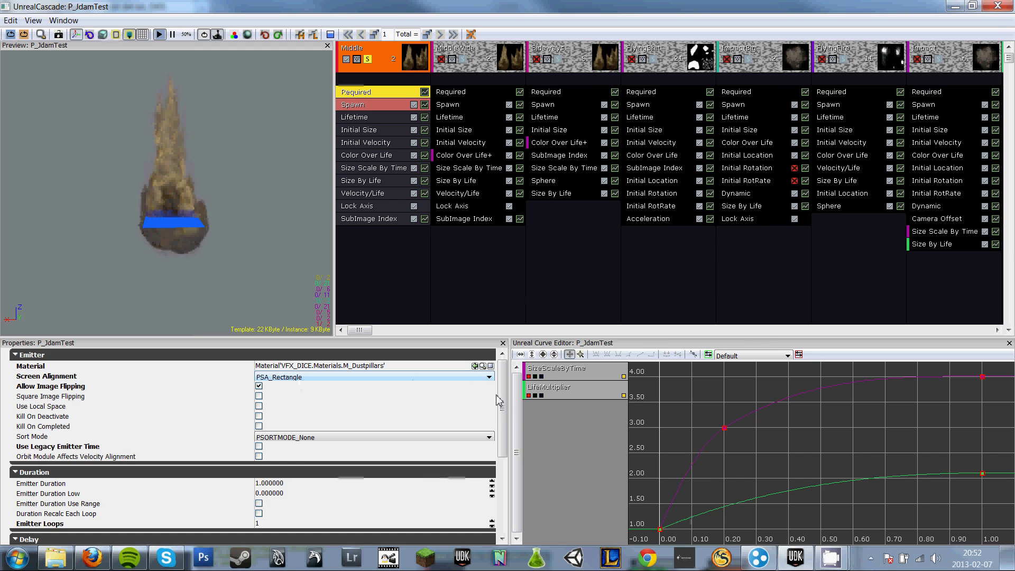
mouse_move(502, 398)
mouse_down()
mouse_move(505, 439)
mouse_move(505, 399)
mouse_up()
Check the Middle emitter's Initial Velocity and compare the effect with that module disabled and re-enabled.
click(364, 144)
double_click(204, 387)
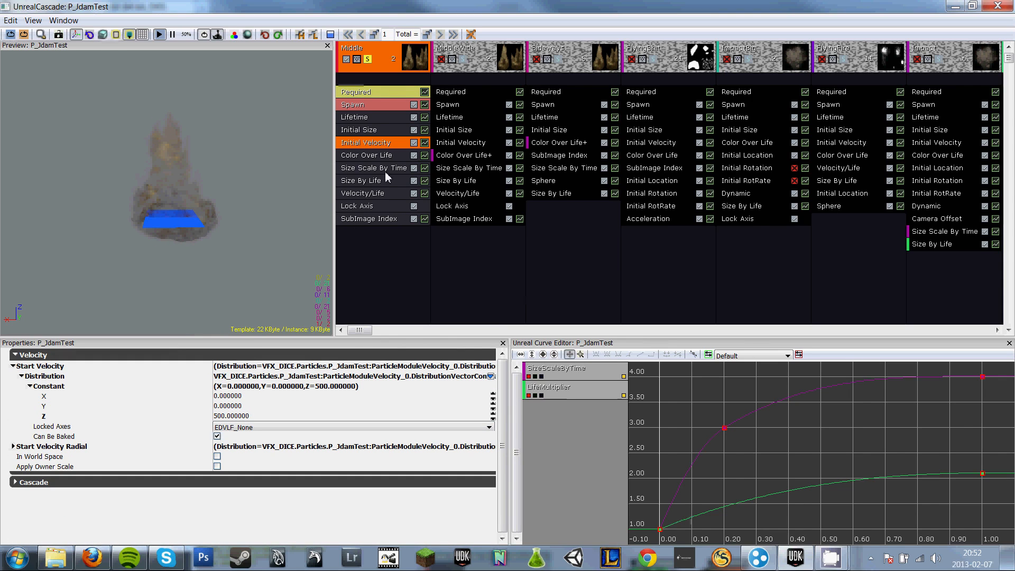
click(24, 34)
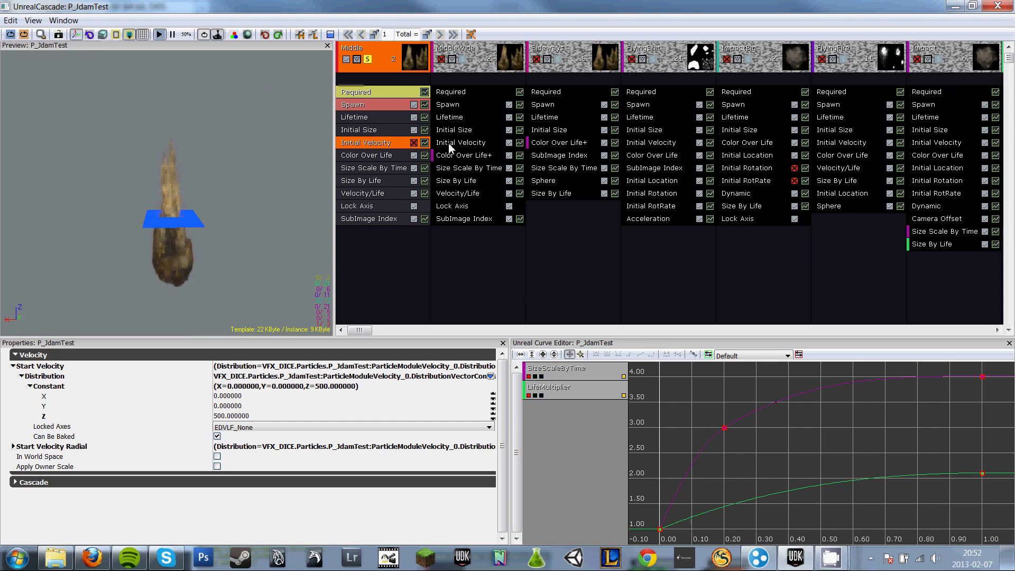
click(414, 142)
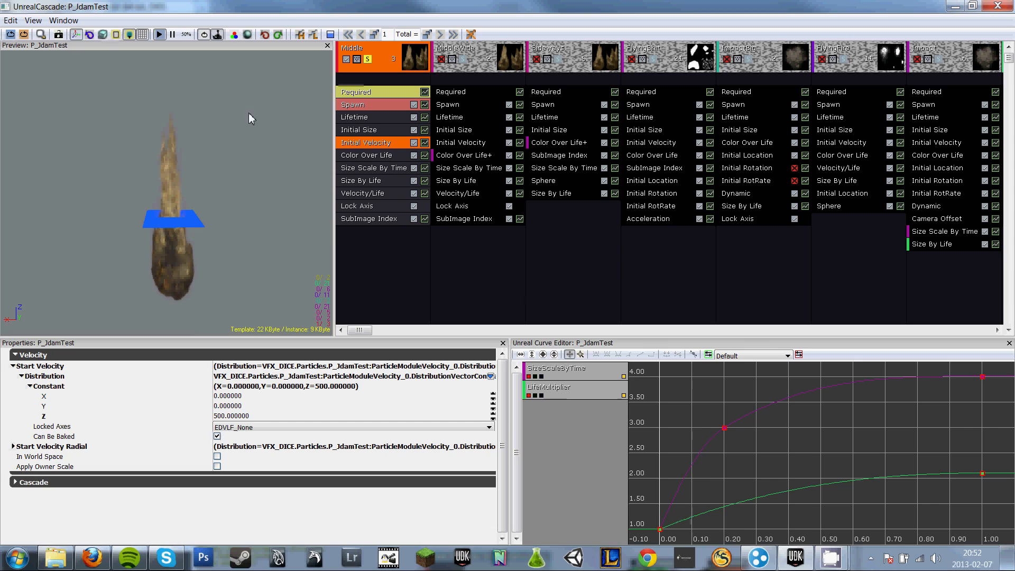
click(23, 35)
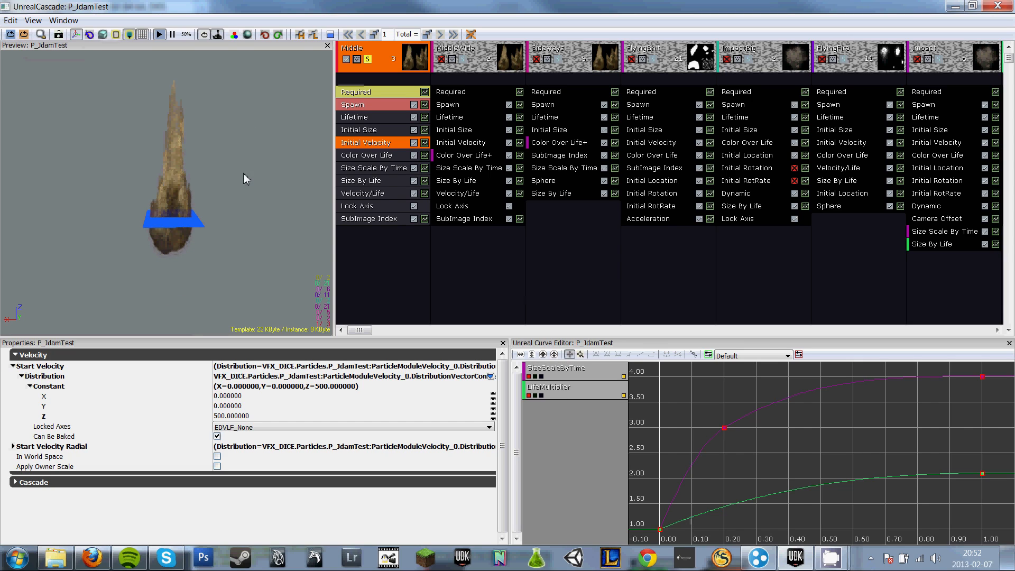
Check the Middle emitter's Size Scale By Time points and add its curve to the curve editor, hiding the two Impact curves.
click(385, 167)
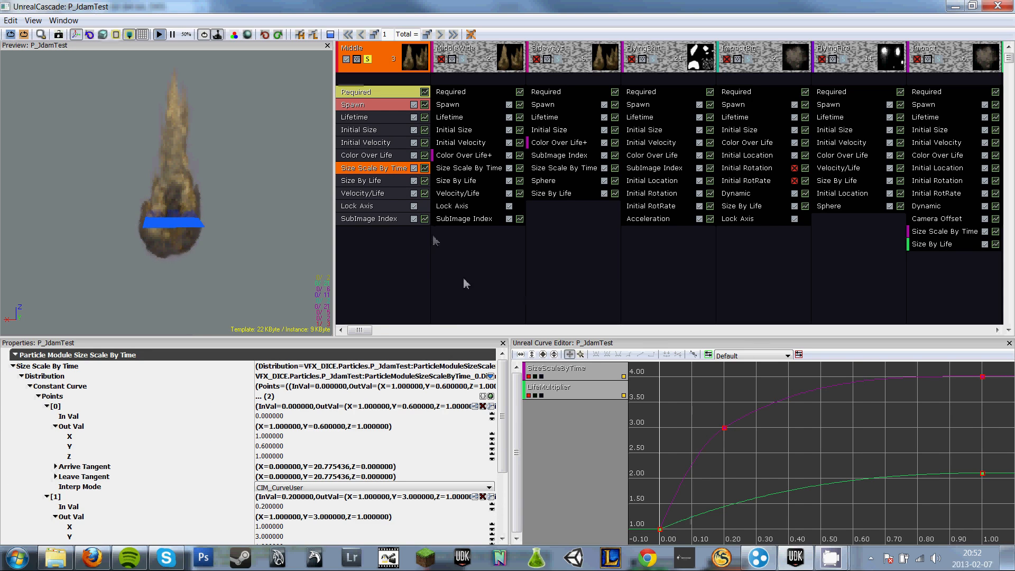
drag(508, 378, 511, 407)
click(425, 169)
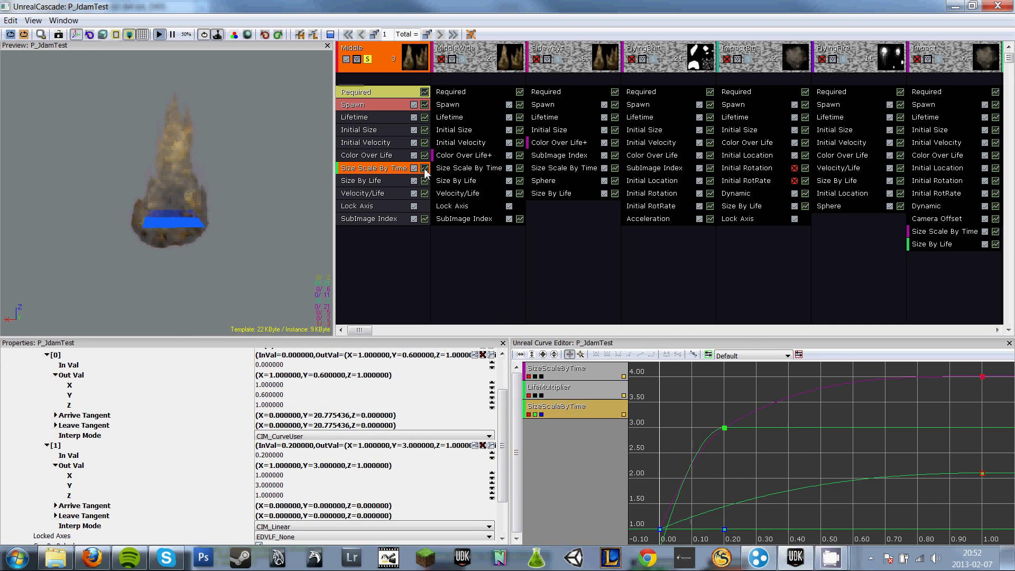
click(624, 395)
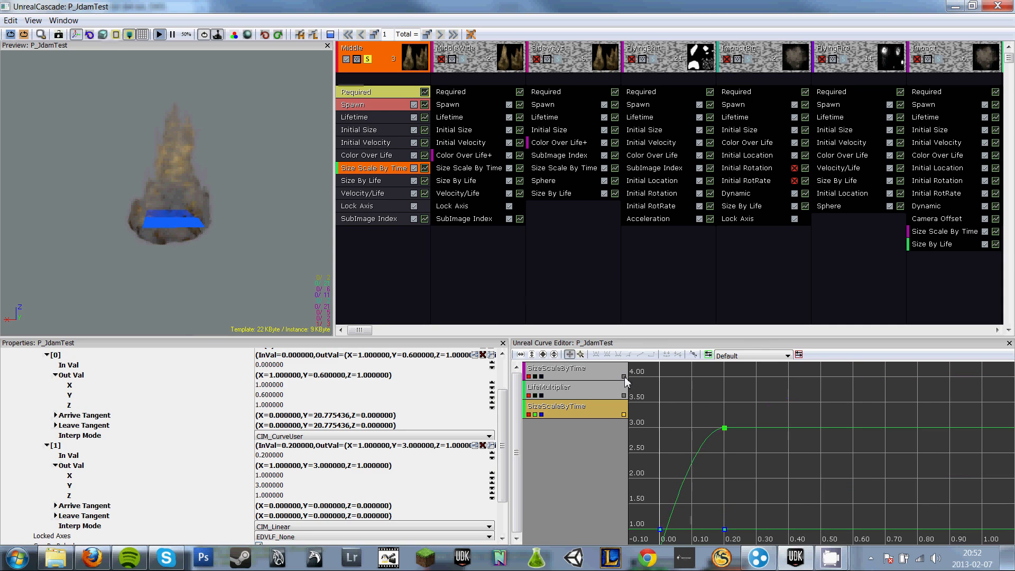
Add the Middle emitter's Size By Life curve, hide the Z components of both Middle size curves and fit all curves in view.
click(425, 180)
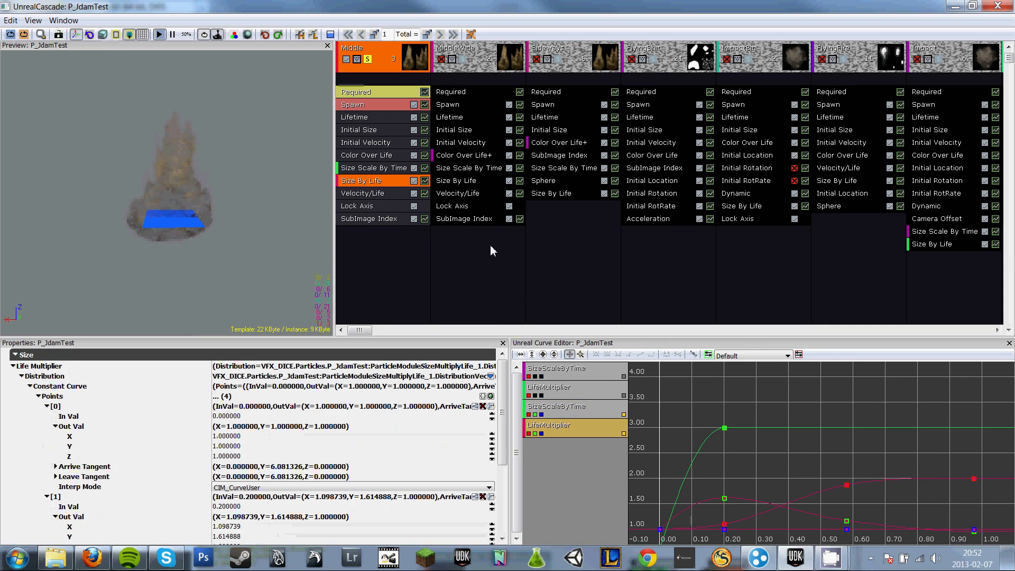
click(541, 434)
click(542, 414)
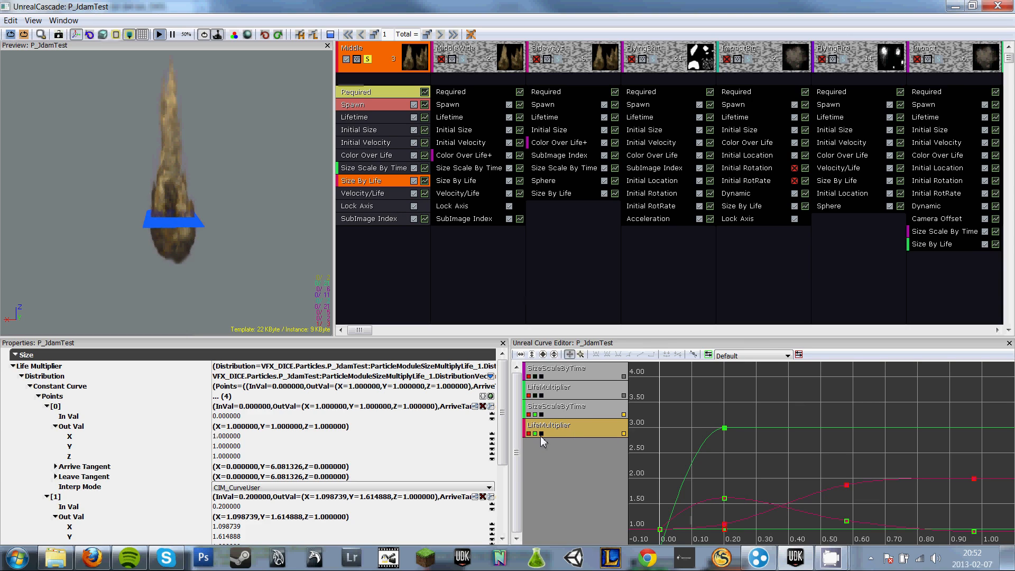
click(544, 355)
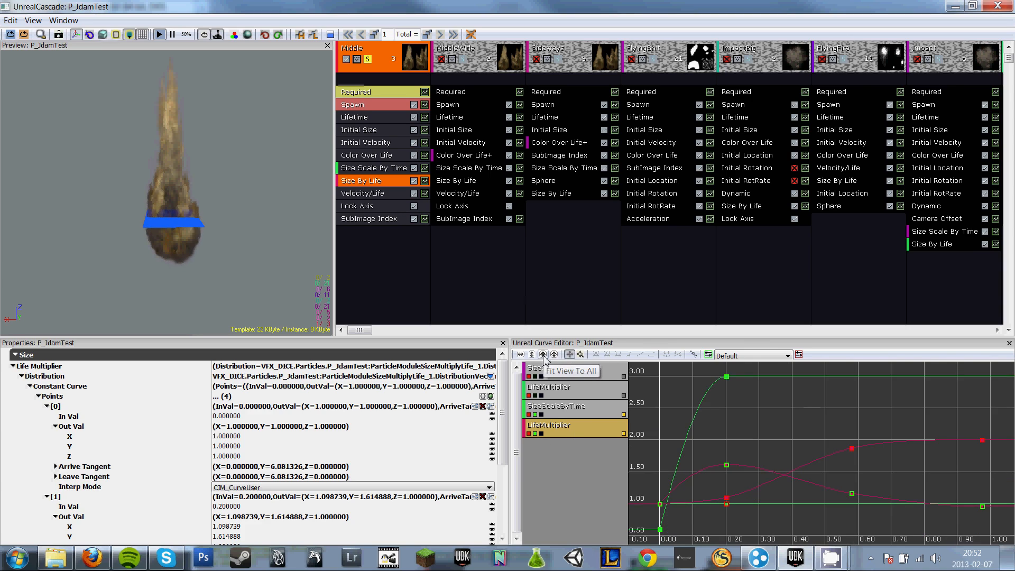
Compare the Middle emitter's SizeScaleByTime curve with its LifeMultiplier curve by toggling the LifeMultiplier curve and its X and Y components.
click(624, 433)
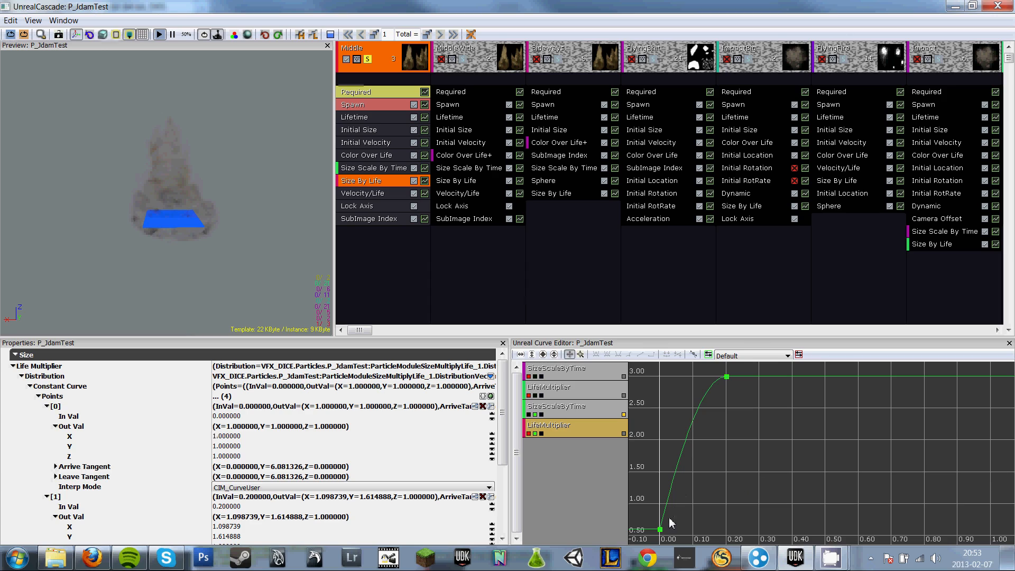
mouse_move(727, 381)
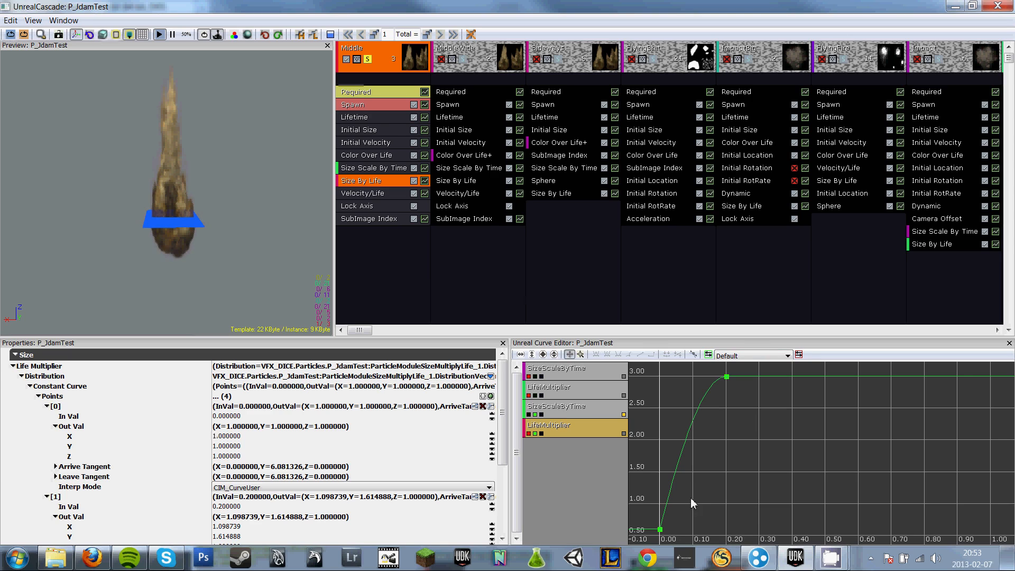
click(624, 433)
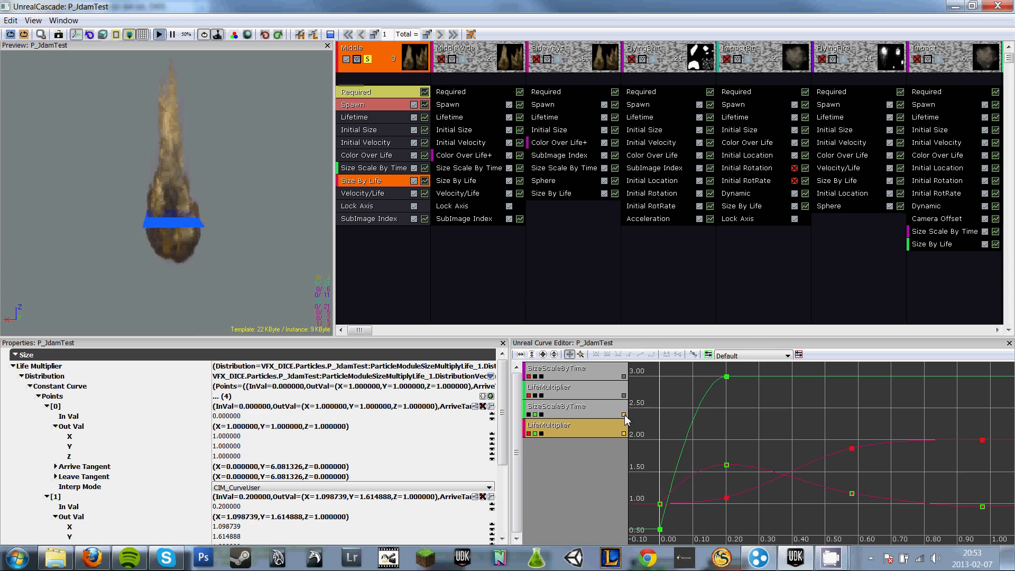
click(535, 434)
click(535, 433)
click(528, 434)
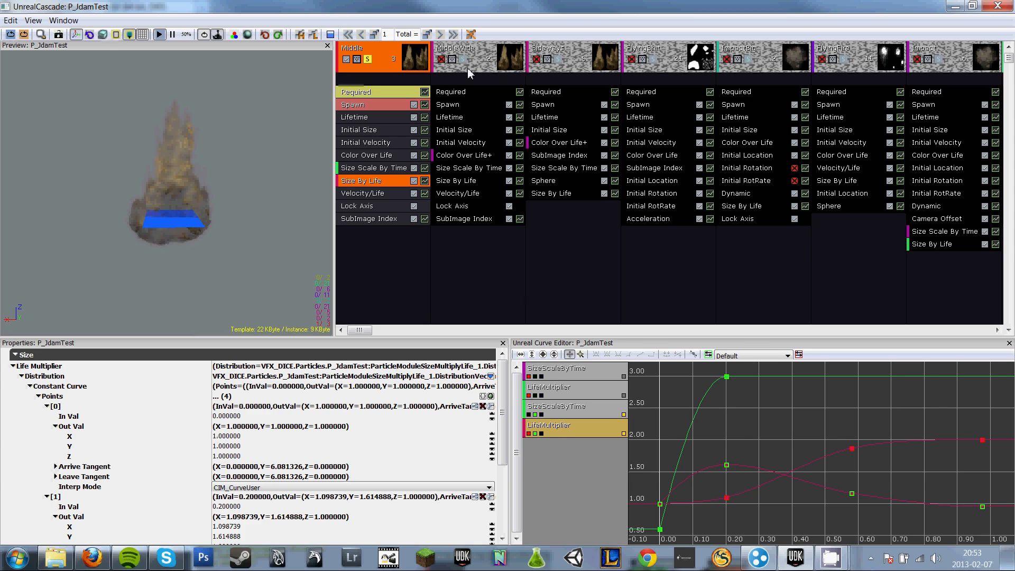
Disable soloing of the Middle emitter so the other enabled emitters play again.
click(442, 60)
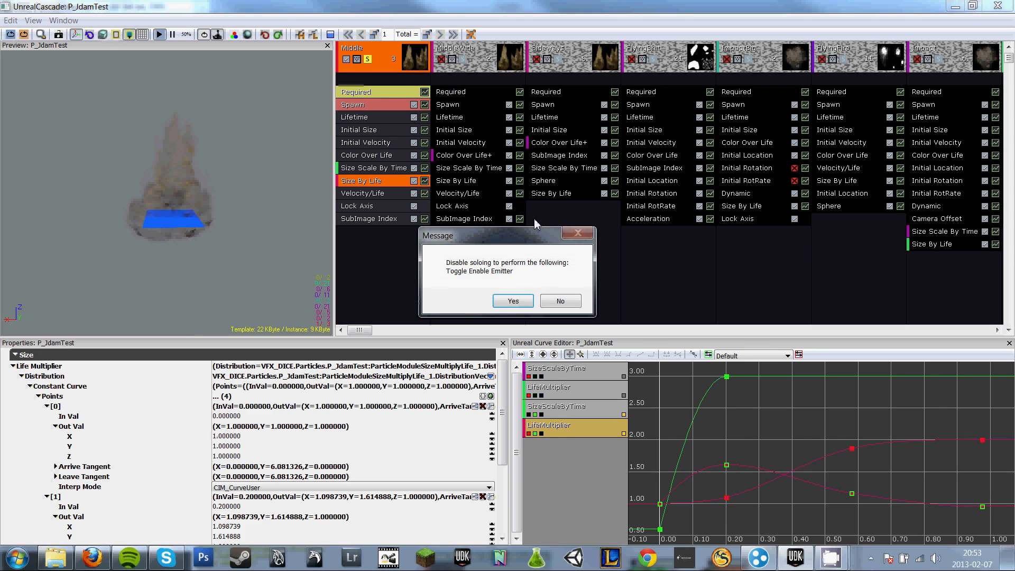
click(514, 301)
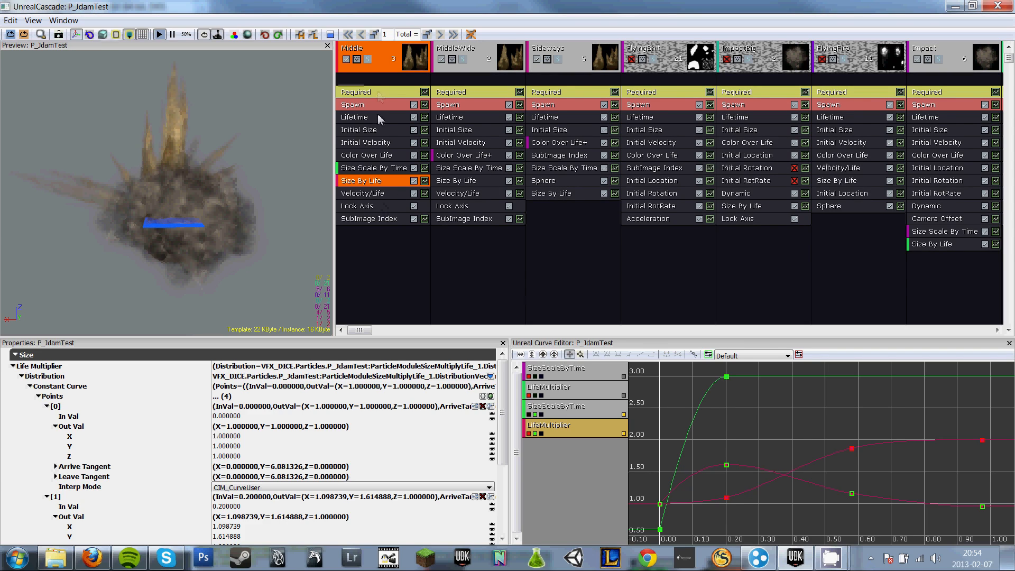
Add the Middle emitter's Velocity/Life curve to the curve editor, hide its two size curves and fit the velocity curve in view.
click(375, 194)
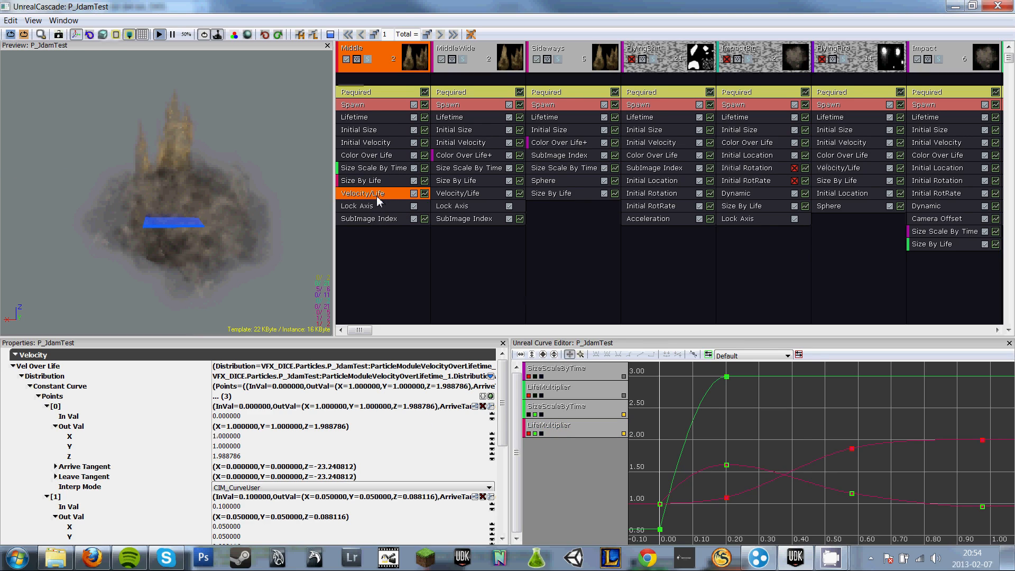
click(624, 414)
click(624, 433)
click(425, 194)
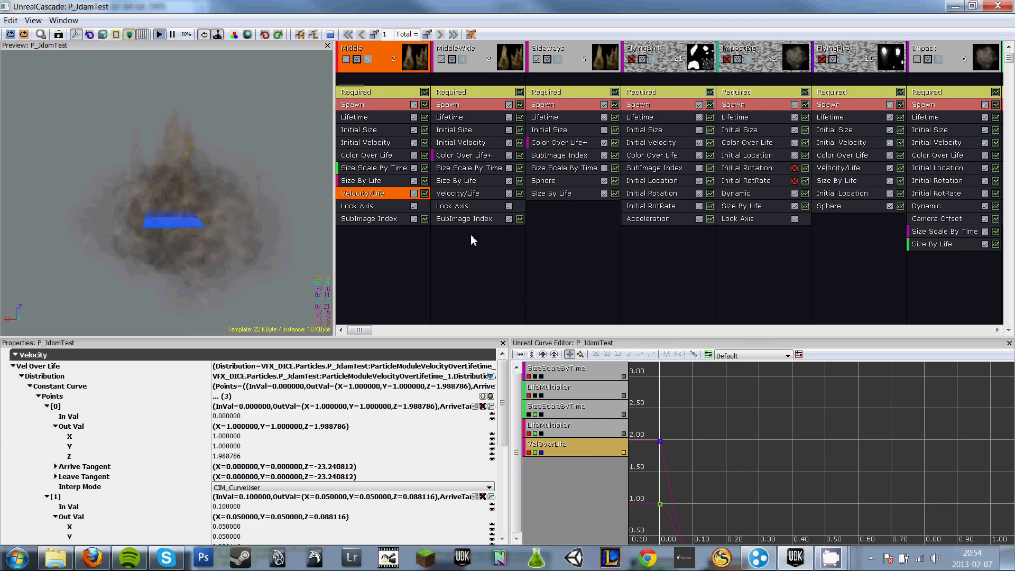
click(554, 354)
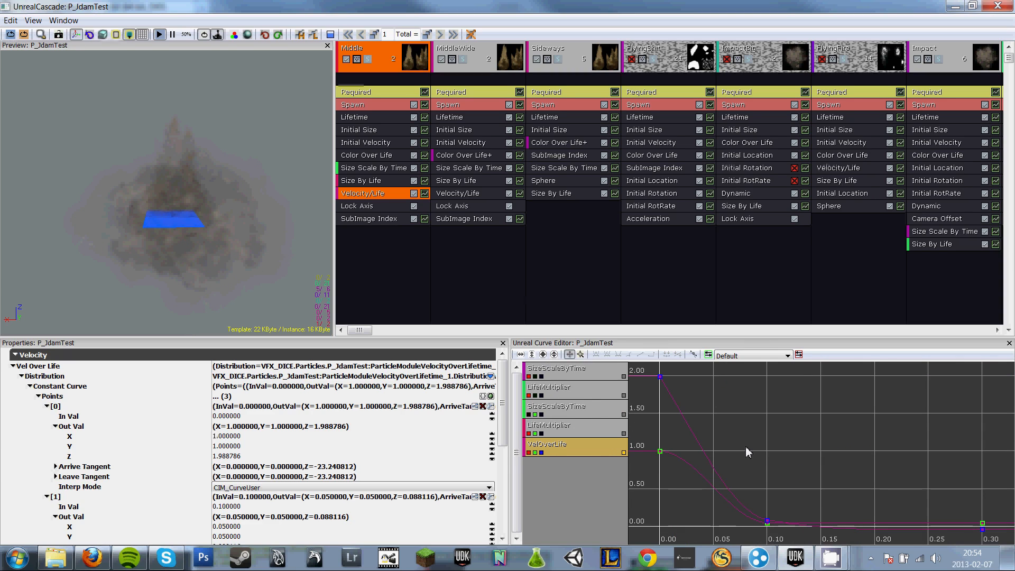
Isolate the Z component of the VelOverLife curve and check its first two points.
click(535, 452)
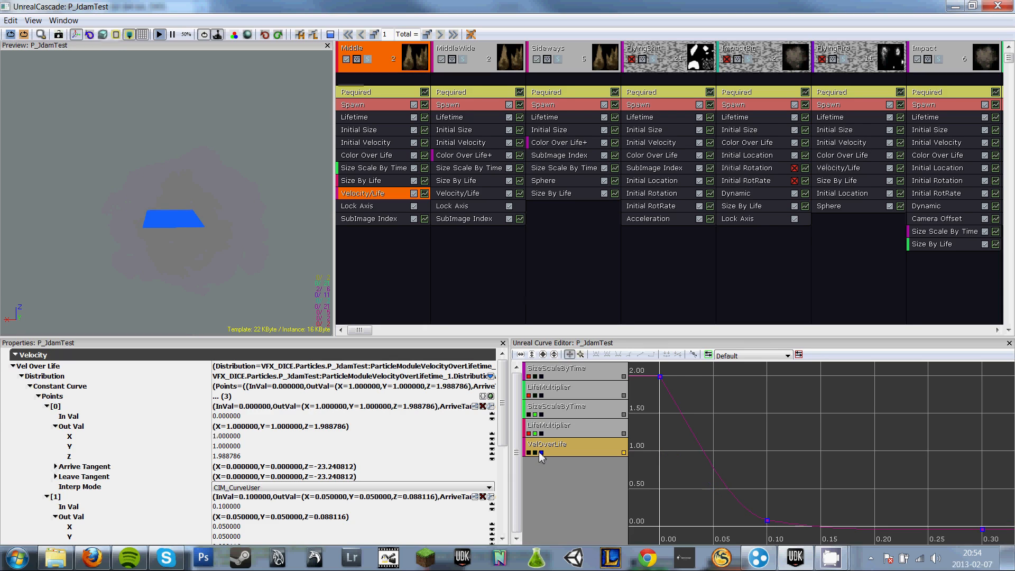
mouse_move(660, 382)
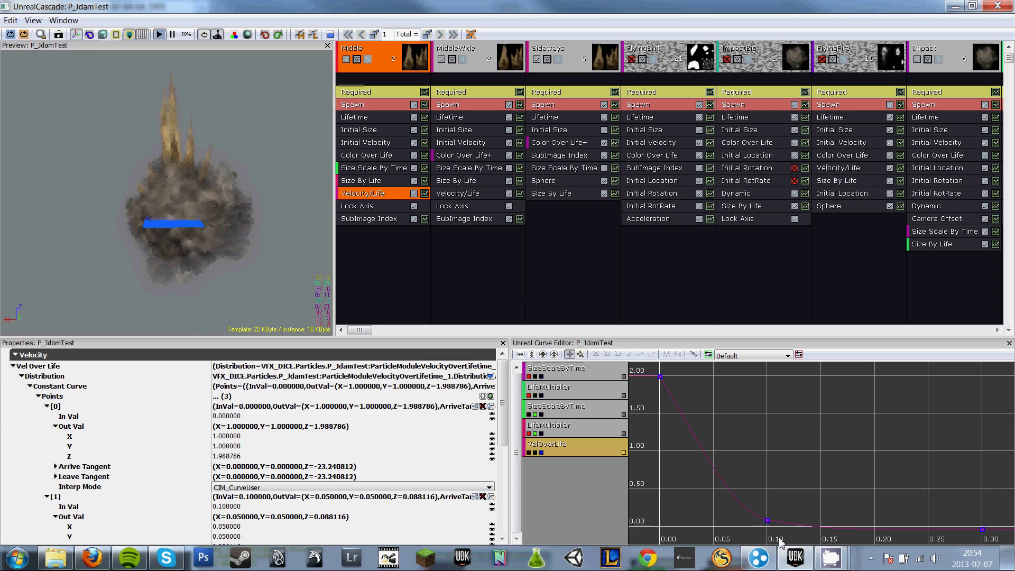
mouse_move(768, 521)
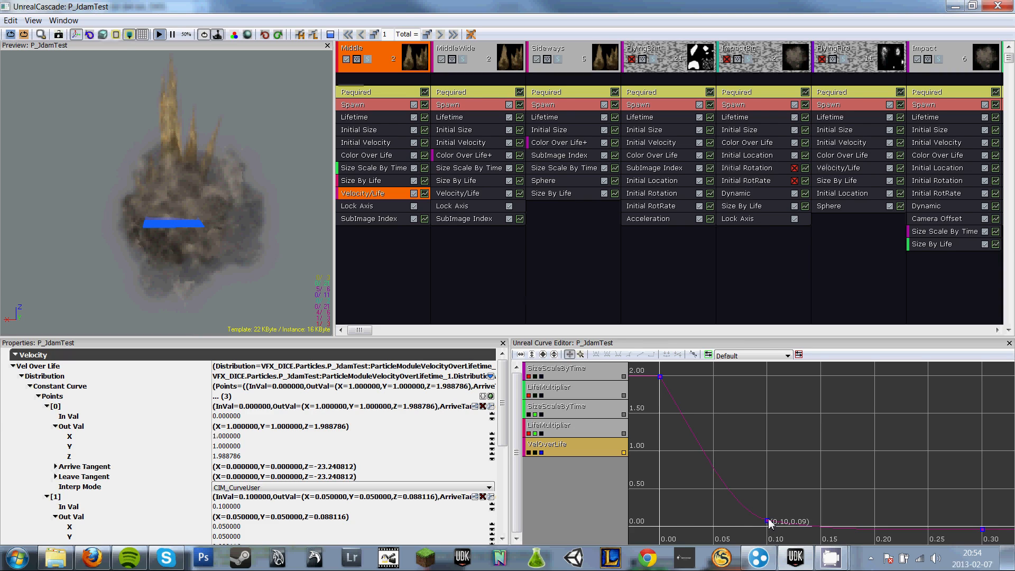
Preview the effect in the level with the Middle emitter's Velocity/Life module disabled, and again with it re-enabled.
click(414, 194)
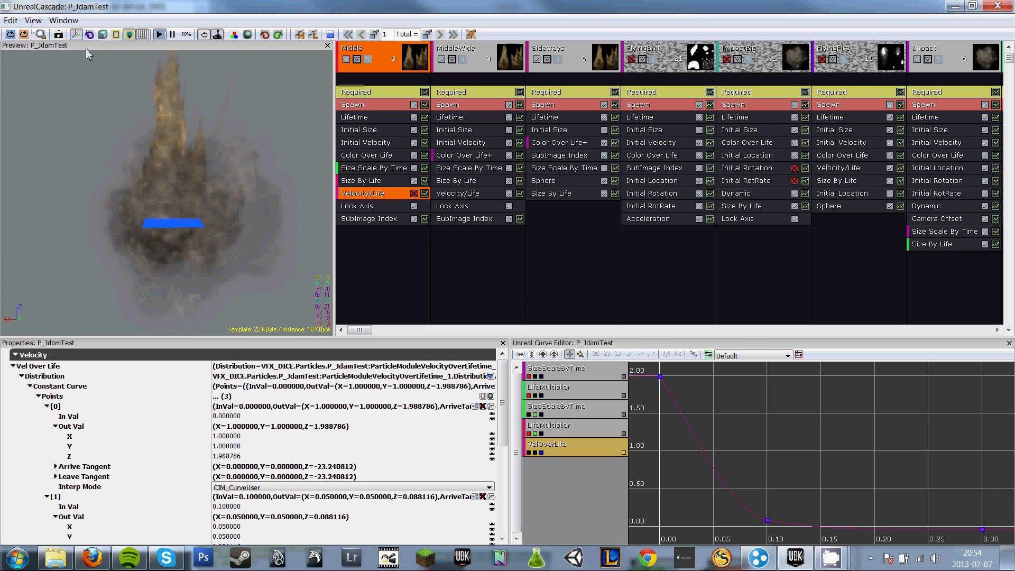
click(25, 35)
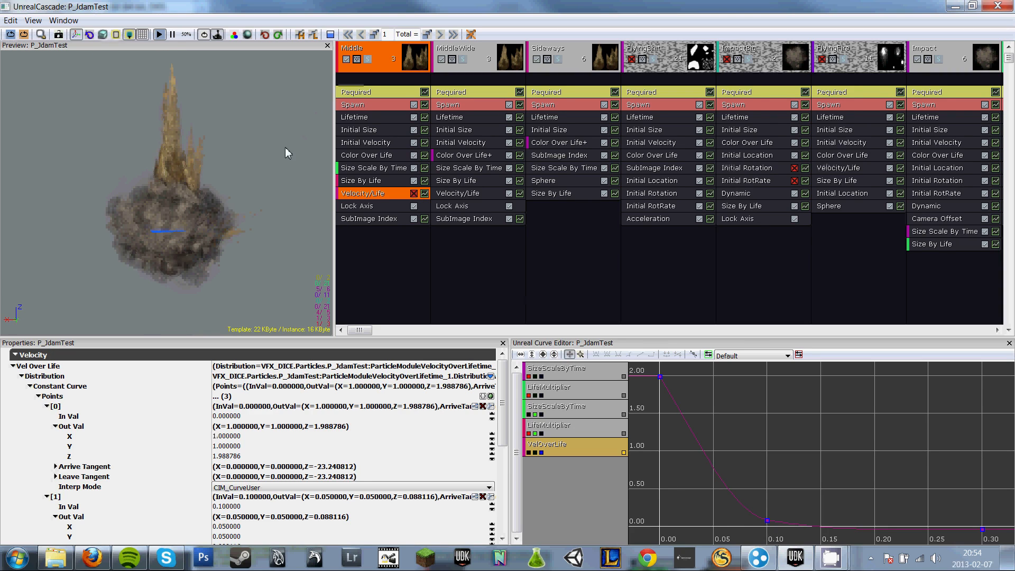
click(414, 194)
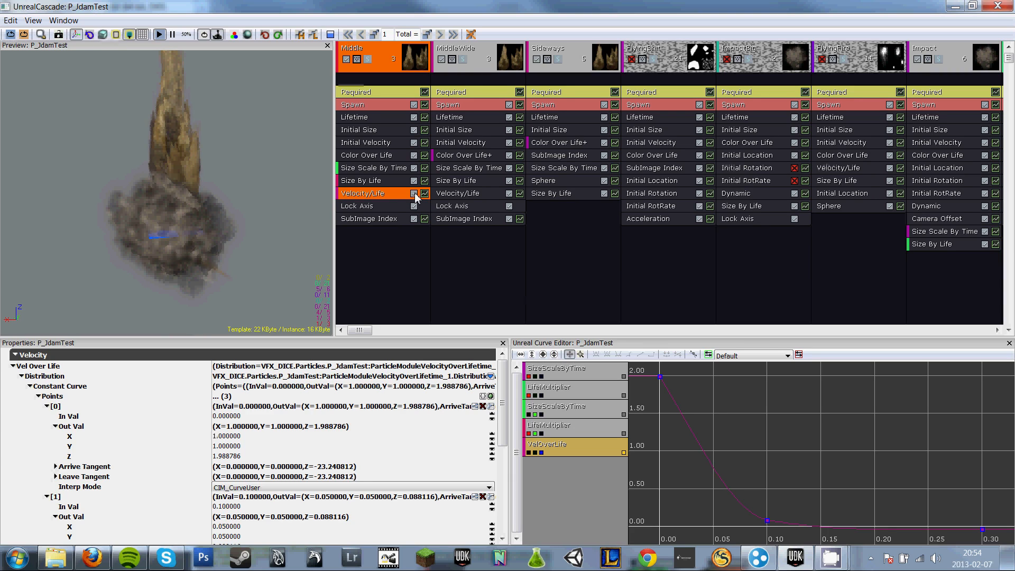
click(25, 35)
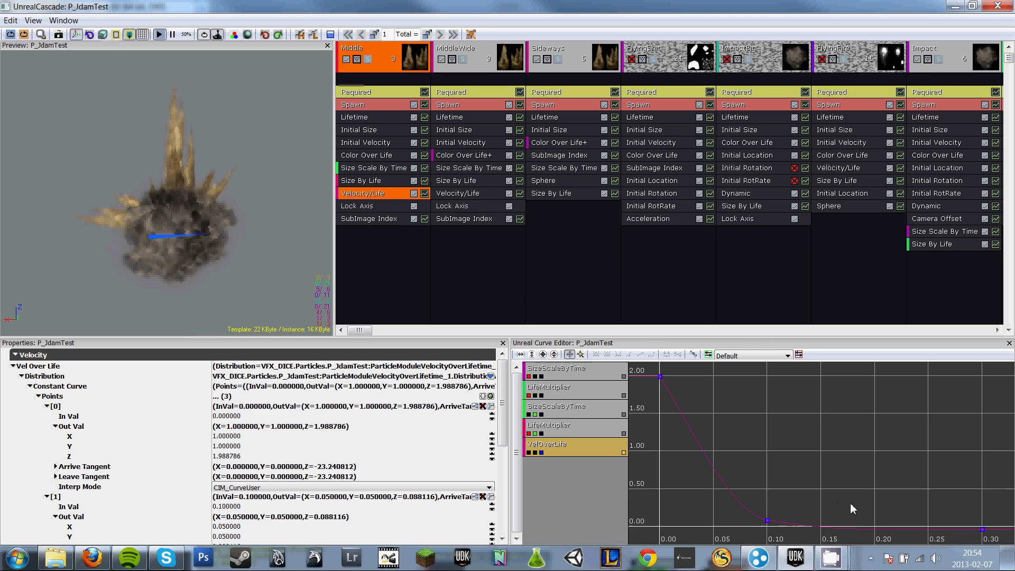
Temporarily enlarge the properties area to examine all three Vel Over Life points of the Middle emitter.
mouse_move(508, 422)
mouse_down()
mouse_move(507, 471)
mouse_move(505, 430)
mouse_up()
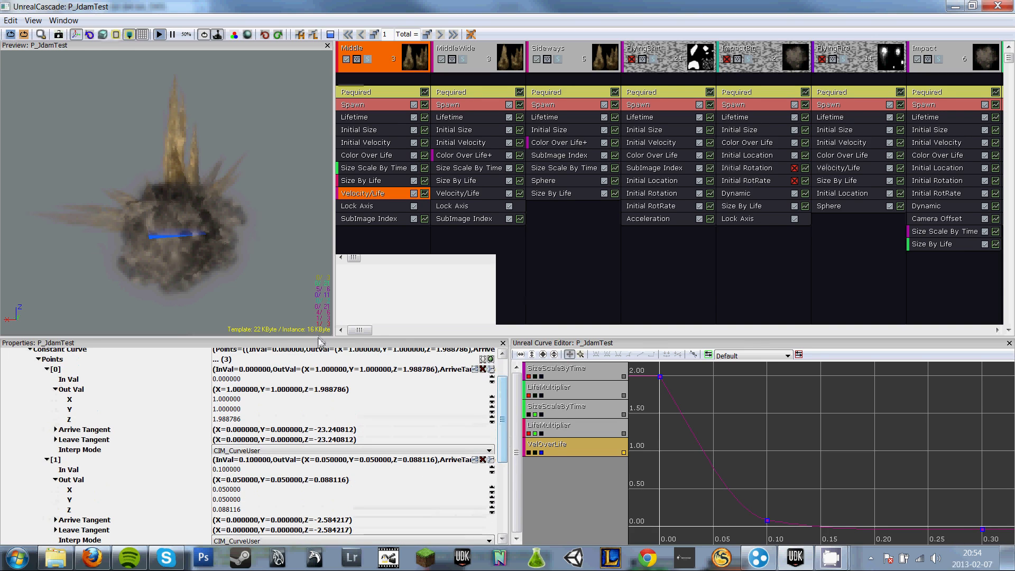
drag(321, 341, 284, 121)
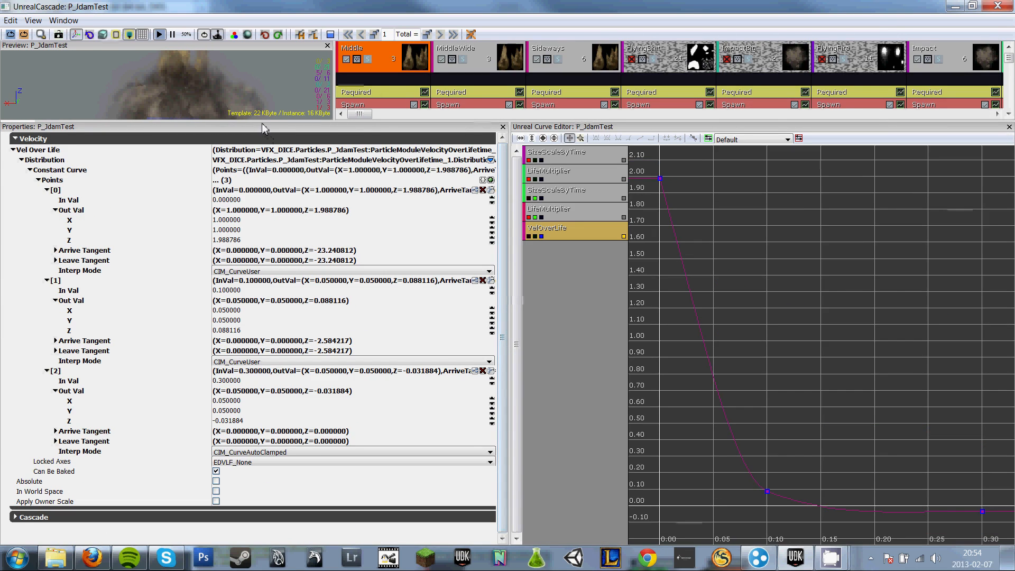
drag(263, 125, 332, 325)
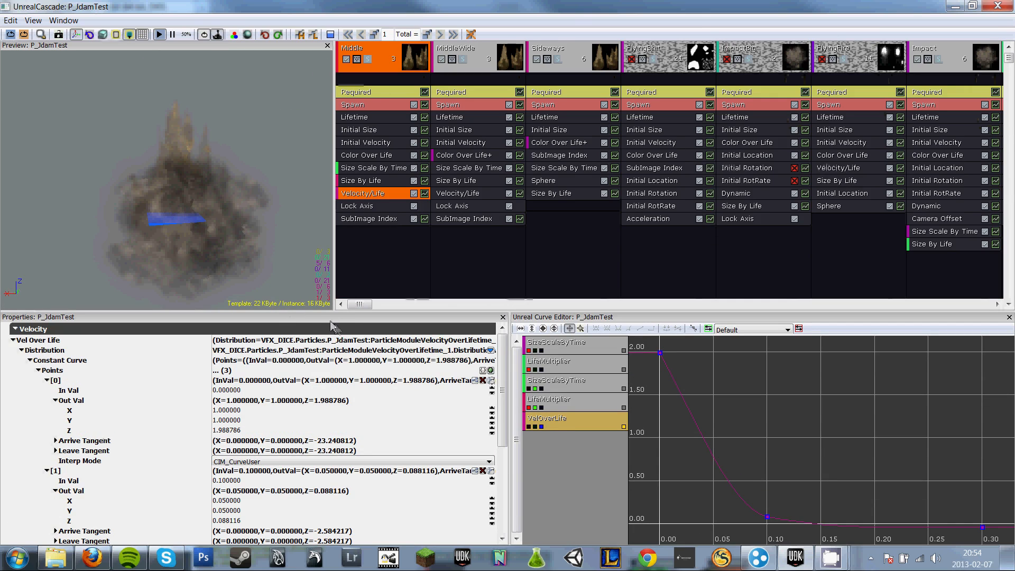
Shrink the properties area again and inspect the Middle emitter's Lock Axis module and the Sideways emitter's Required settings.
drag(320, 313, 319, 349)
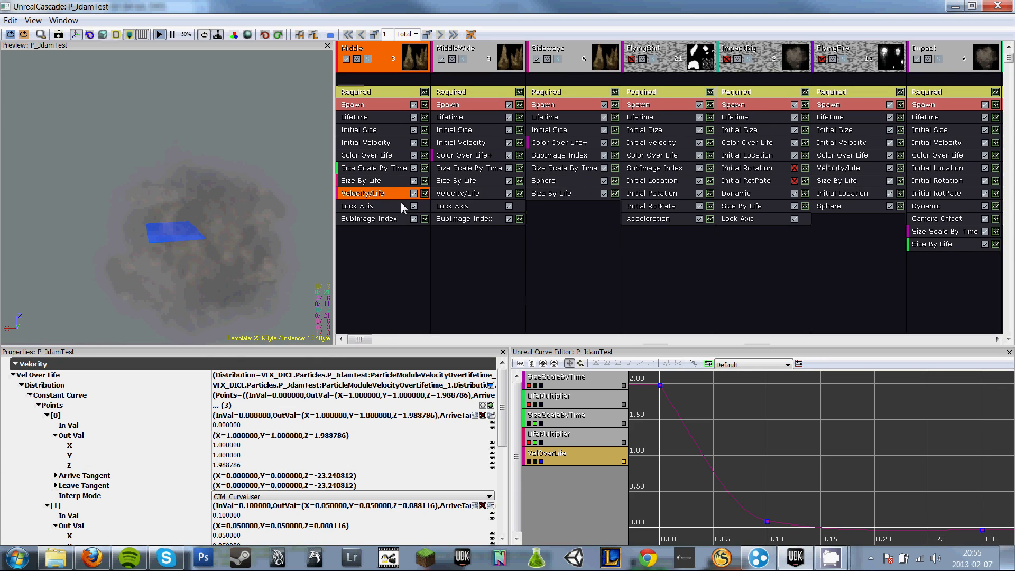
click(382, 206)
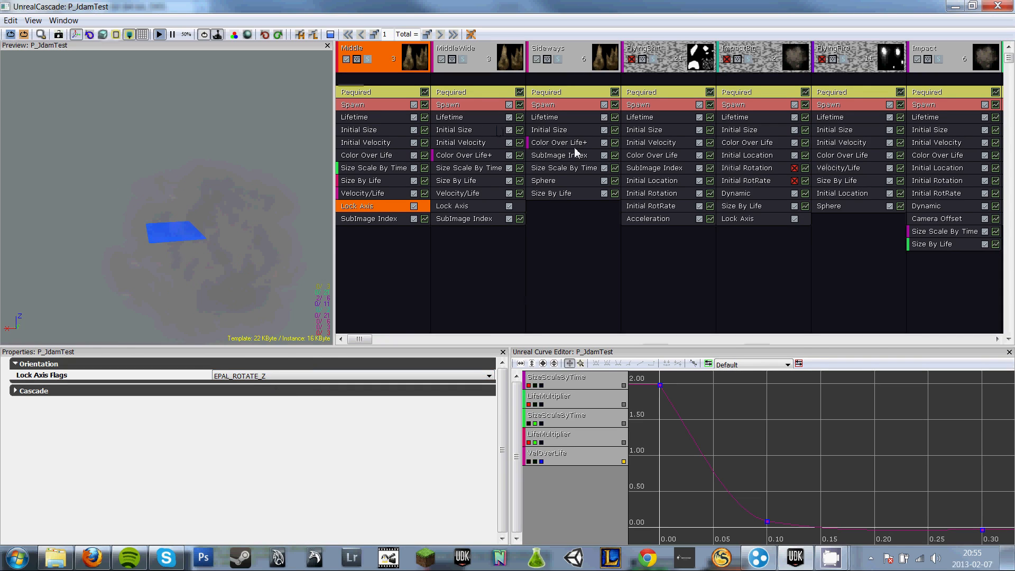
click(566, 219)
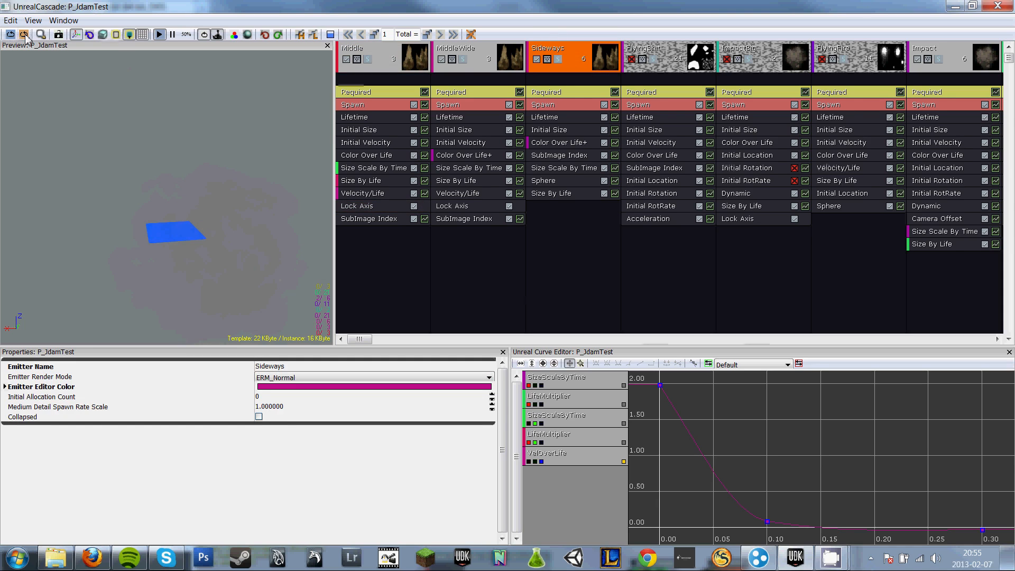
click(571, 94)
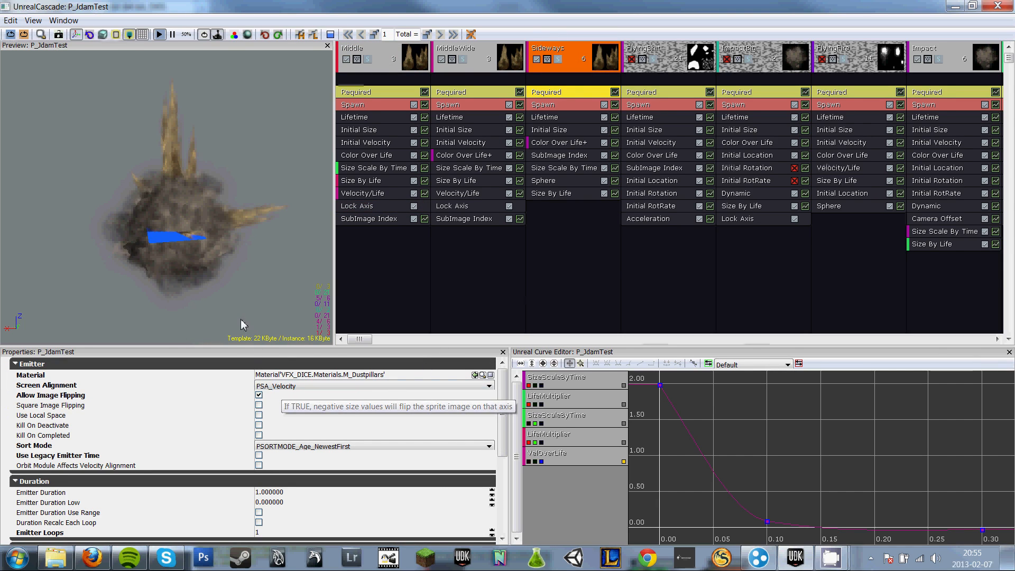
Temporarily enable Negative Z in the Sideways emitter's Sphere module to compare the particle directions, and disable it again.
click(563, 179)
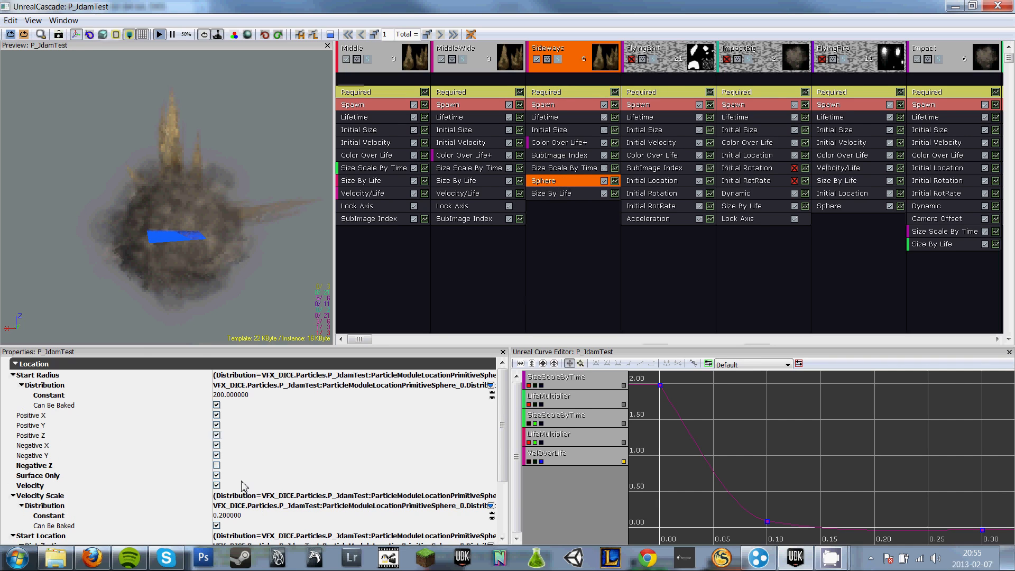
click(217, 466)
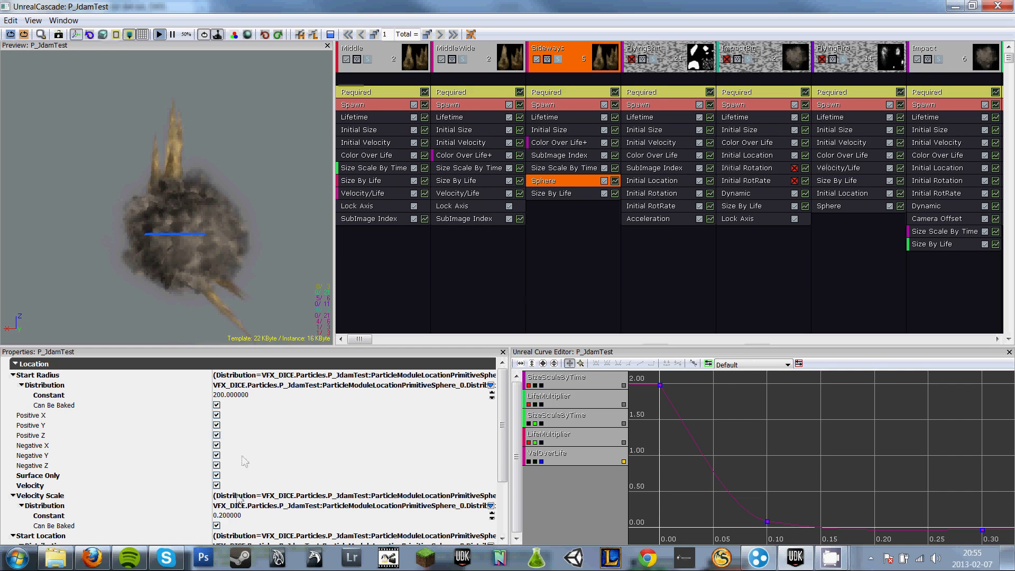
click(217, 465)
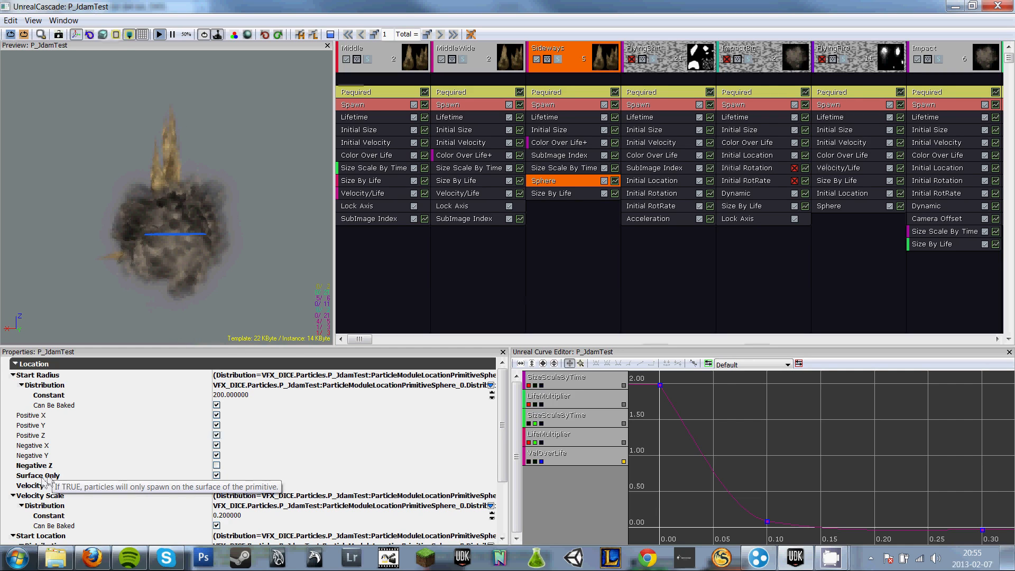
Examine the Sideways emitter's Sphere velocity scale along with its Size By Life and Size Scale By Time modules.
drag(502, 425, 505, 456)
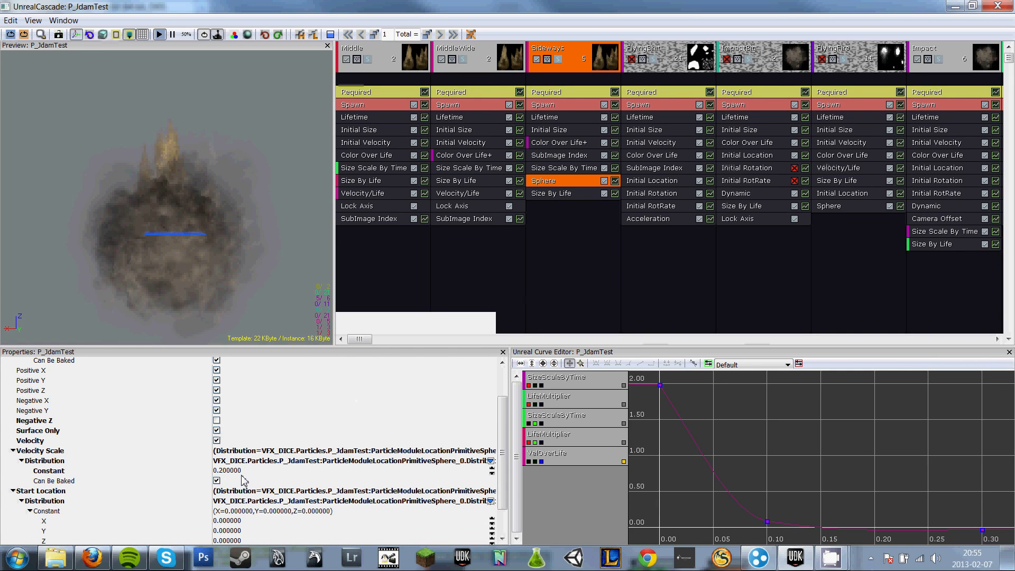
drag(182, 240, 2, 228)
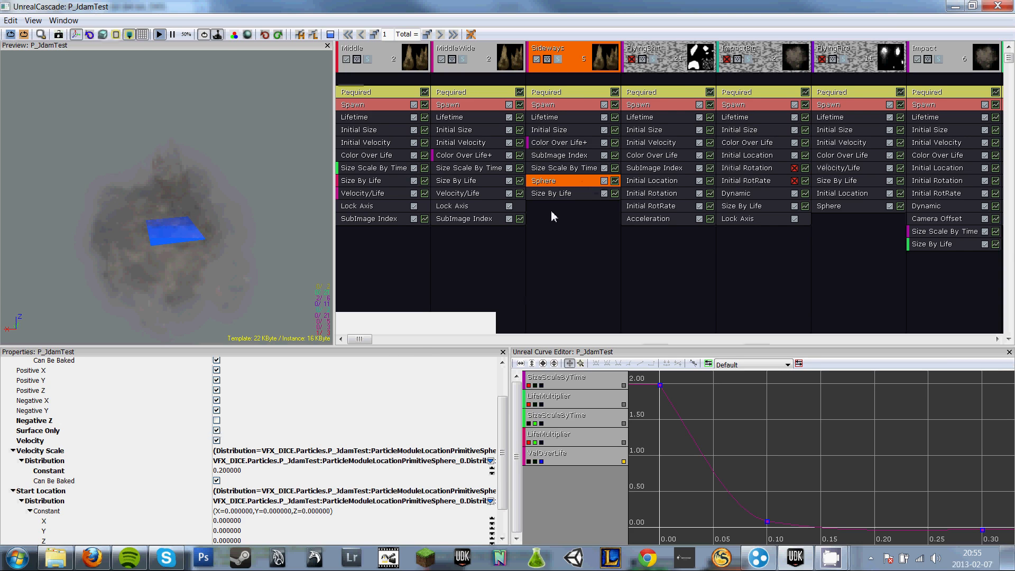
click(559, 193)
scroll(506, 406, down, 3)
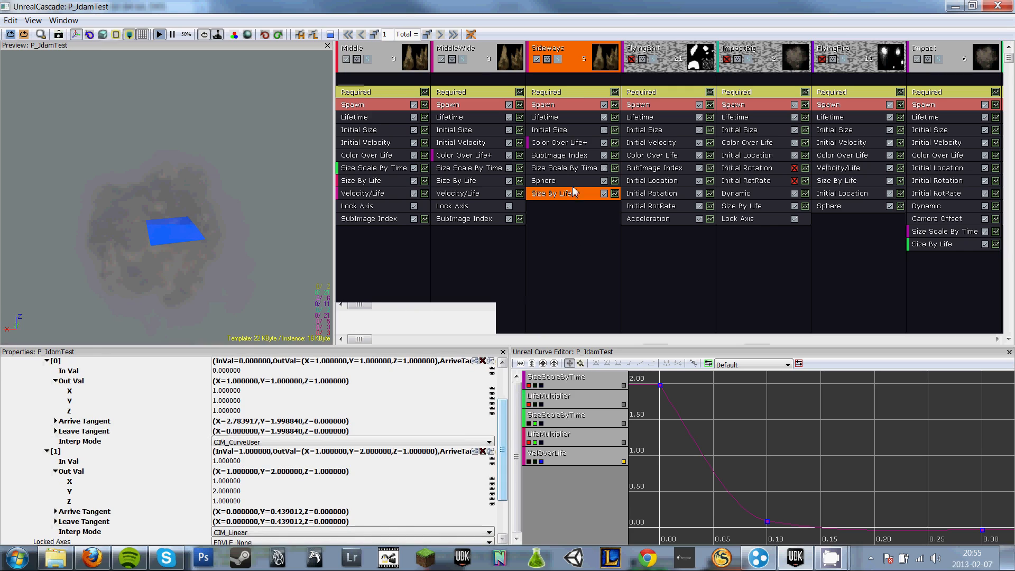
click(560, 168)
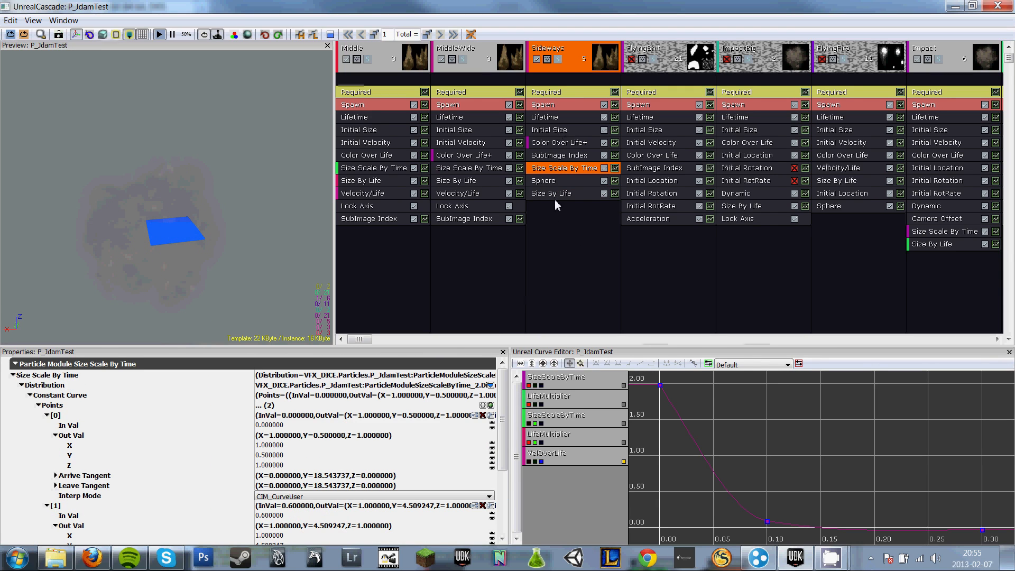
click(550, 181)
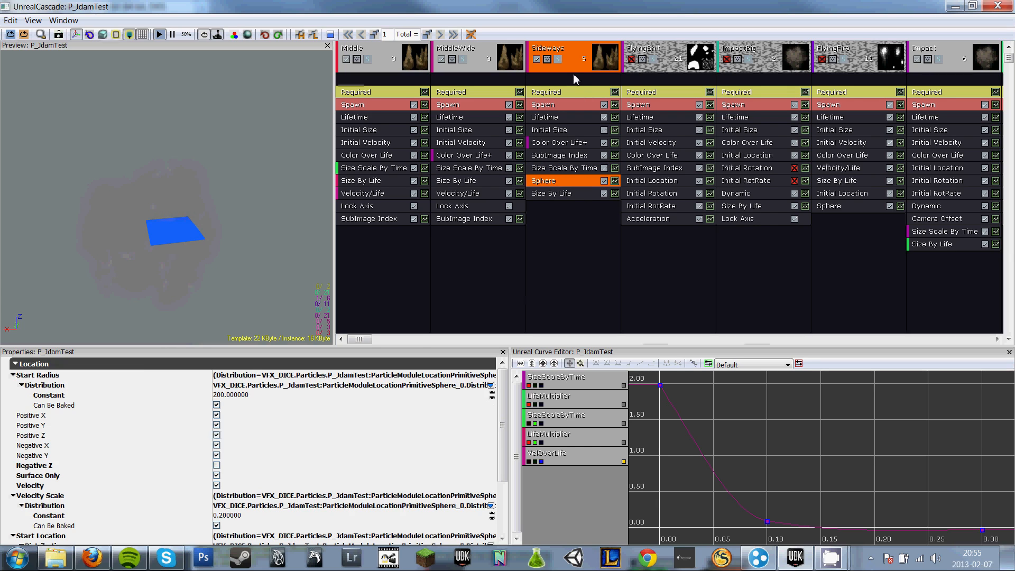
Enable the FlyingShit and FlyingShitGround emitters and restart the effect in the level.
drag(362, 342, 380, 340)
click(567, 59)
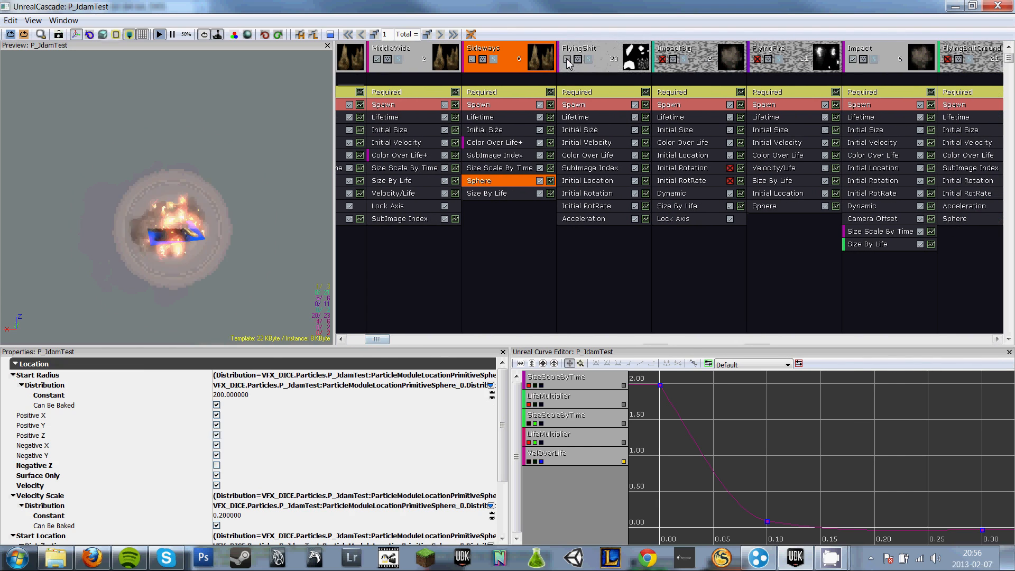
drag(382, 340, 423, 338)
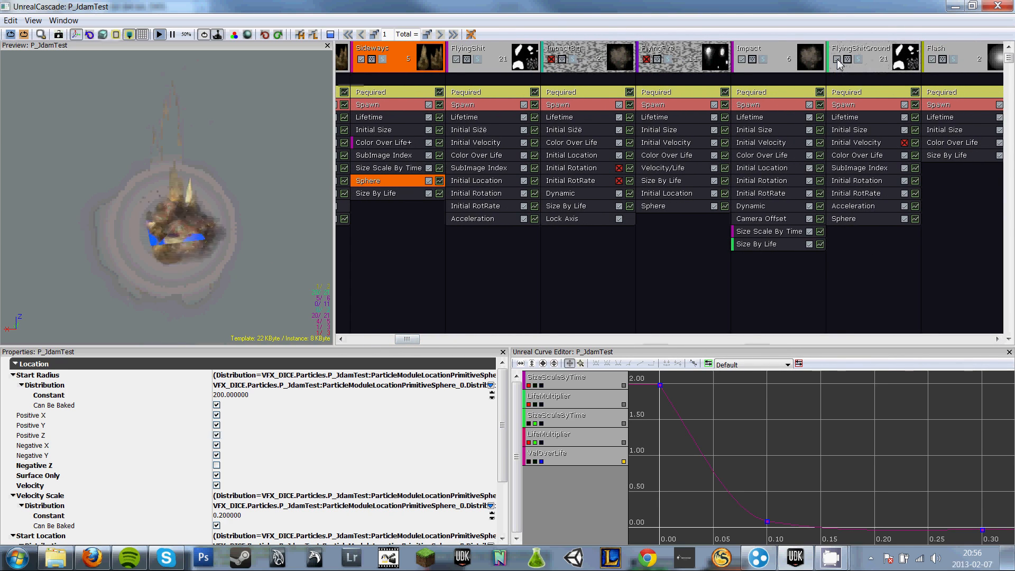
drag(412, 340, 418, 340)
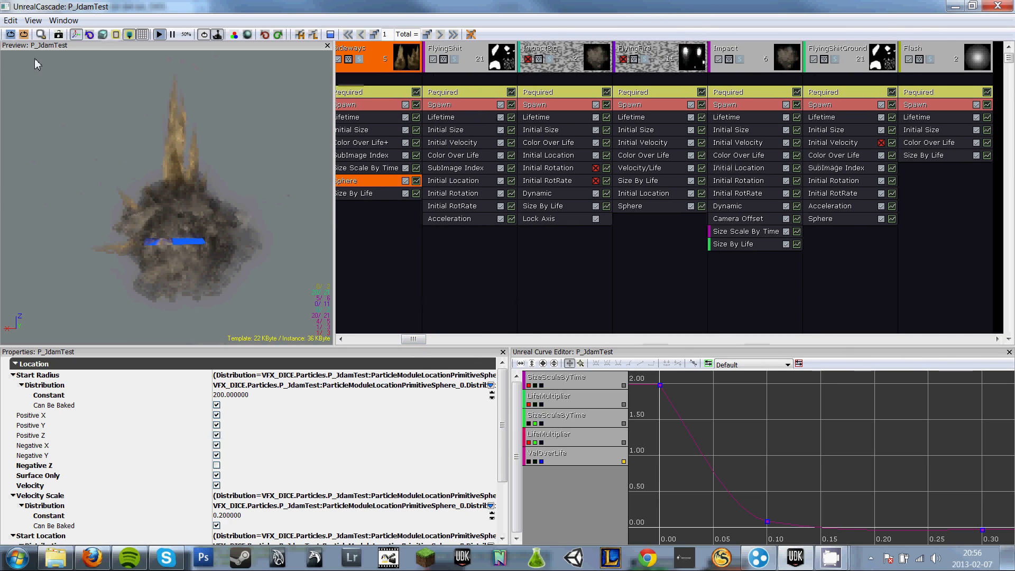
click(24, 35)
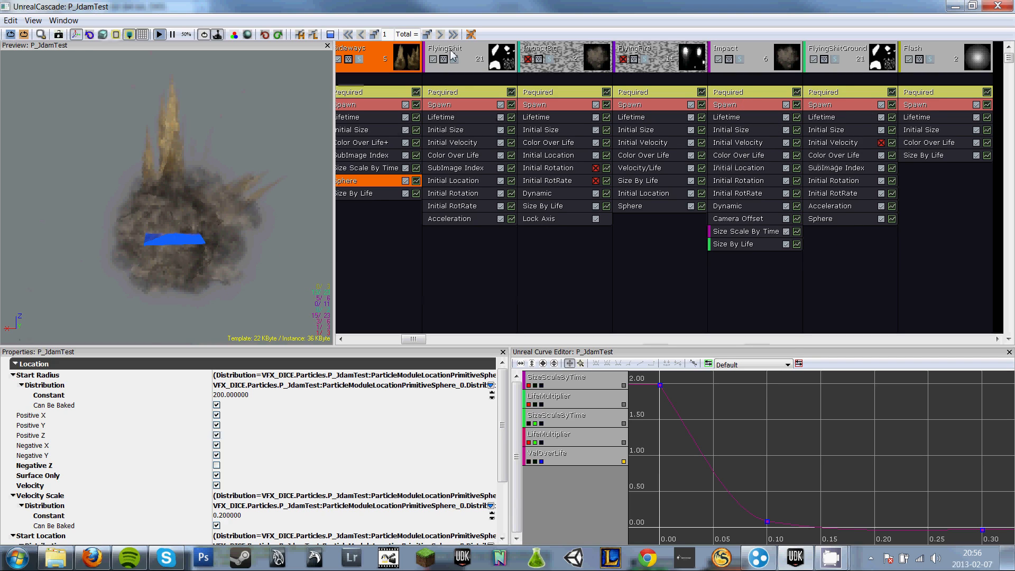
Solo the FlyingShit emitter, replay the effect in the level and inspect the emitter's Color Over Life module.
click(473, 55)
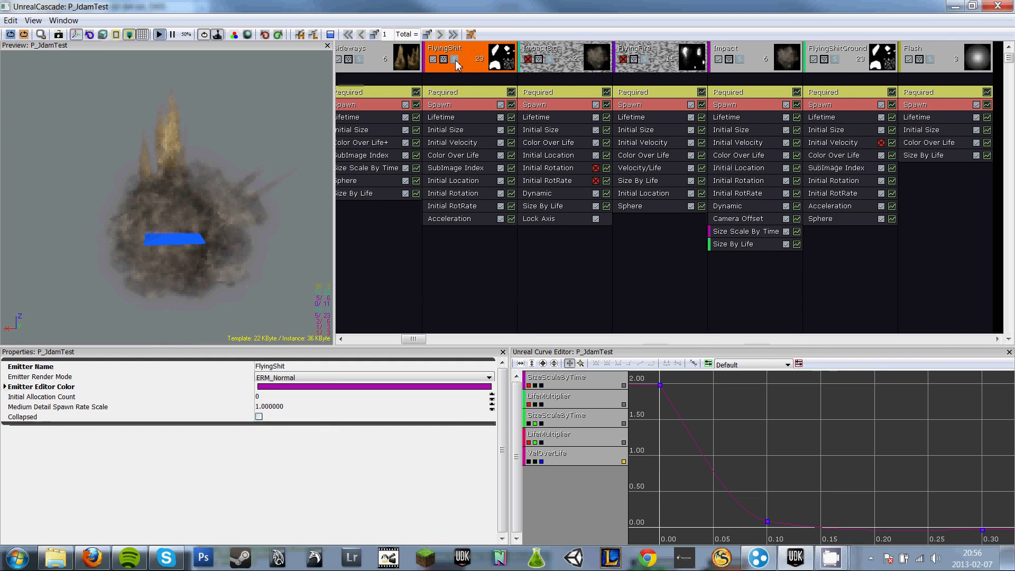
click(454, 59)
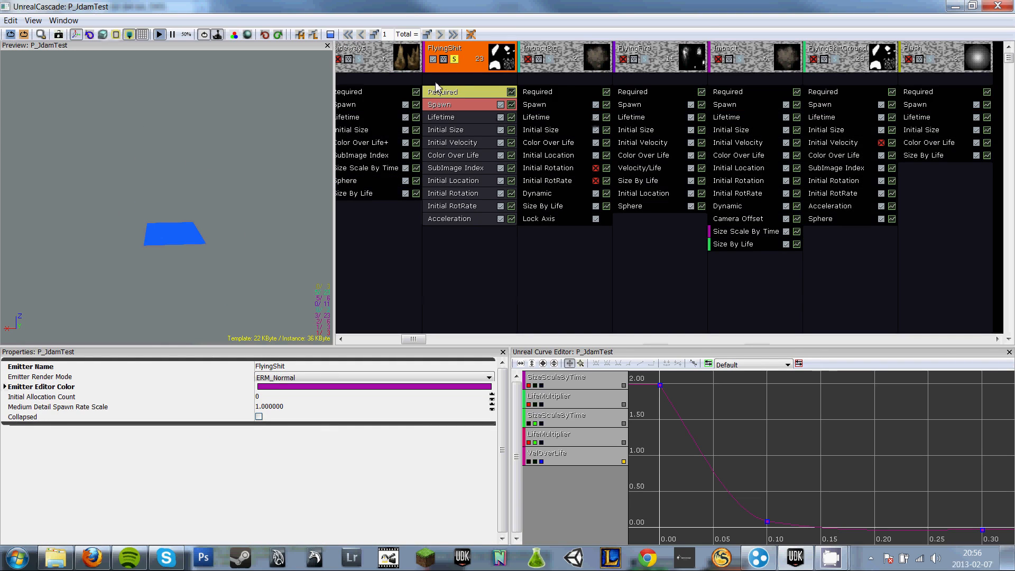
click(24, 35)
drag(179, 132, 213, 317)
click(429, 158)
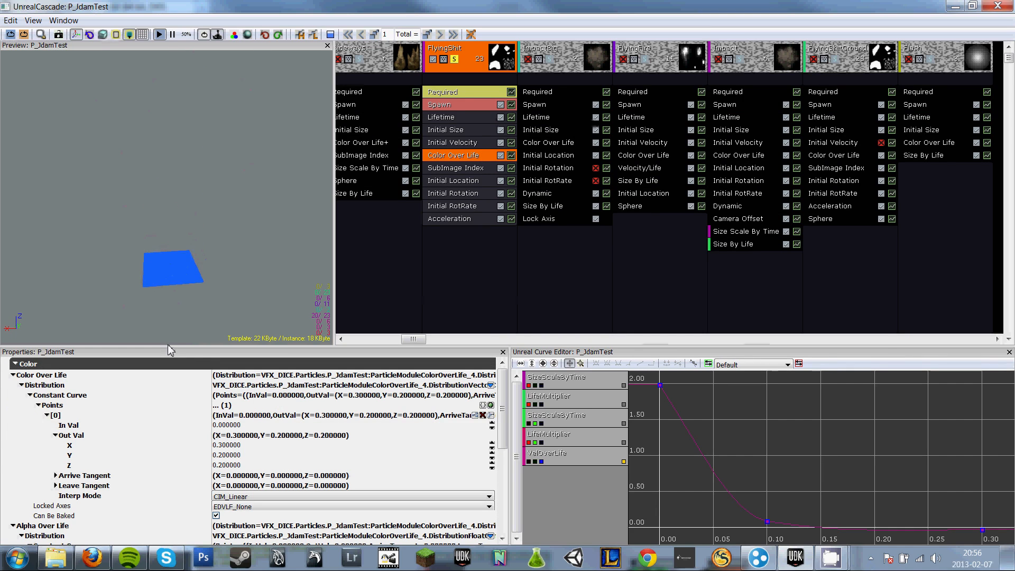
Try a maximum X of 500 in the FlyingShit emitter's Initial Size module, and restore it to 20.
click(453, 128)
double_click(177, 409)
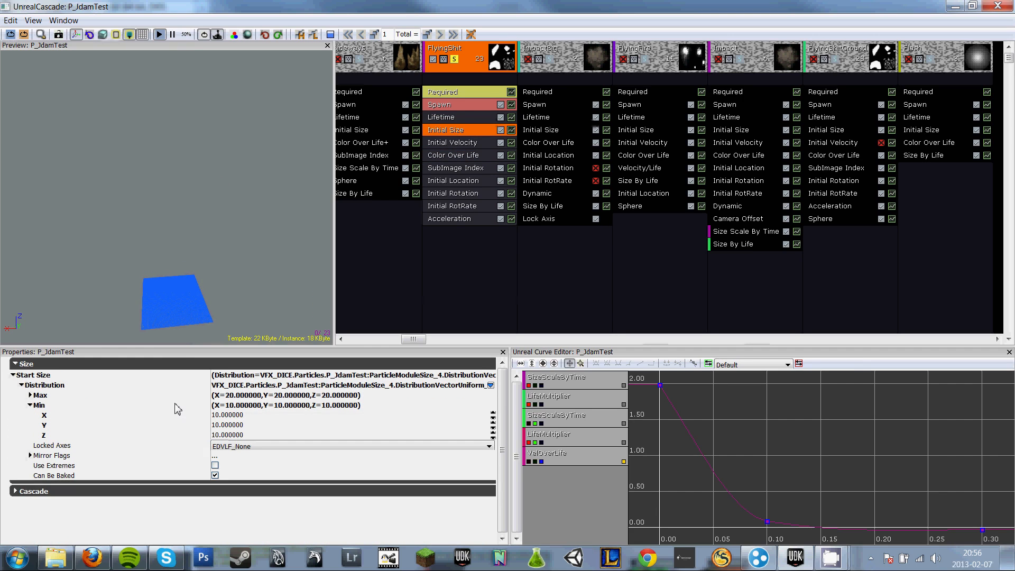
double_click(177, 395)
click(228, 405)
text(500)
key(Return)
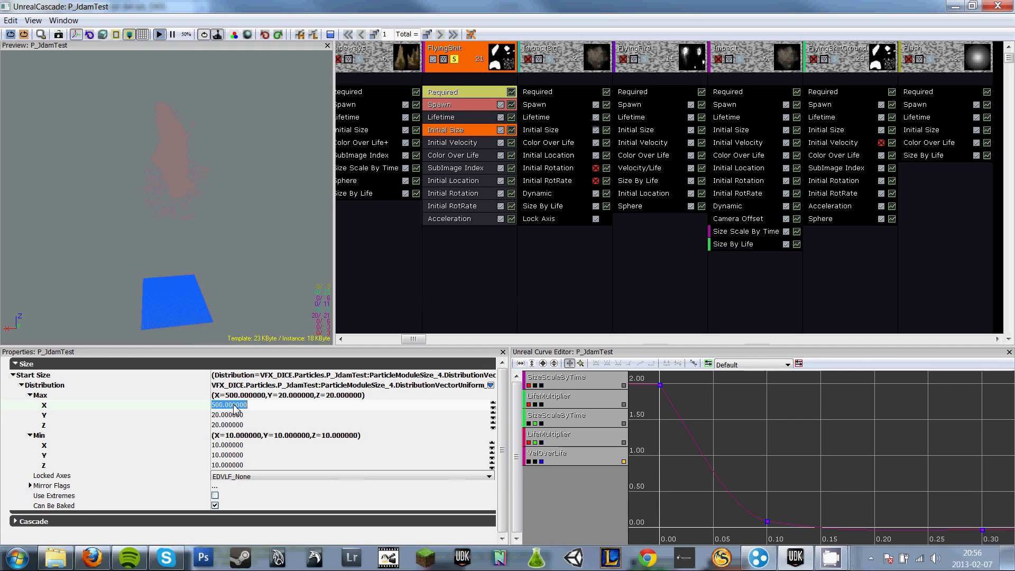
text(20)
key(Return)
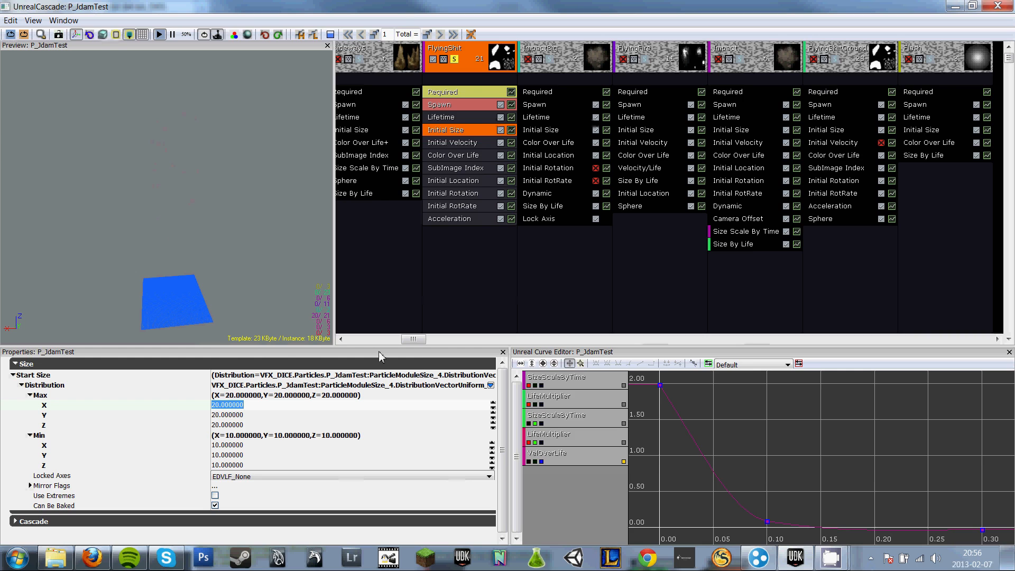
Turn off solo on the FlyingShit emitter to bring the other emitters back.
drag(413, 339, 338, 350)
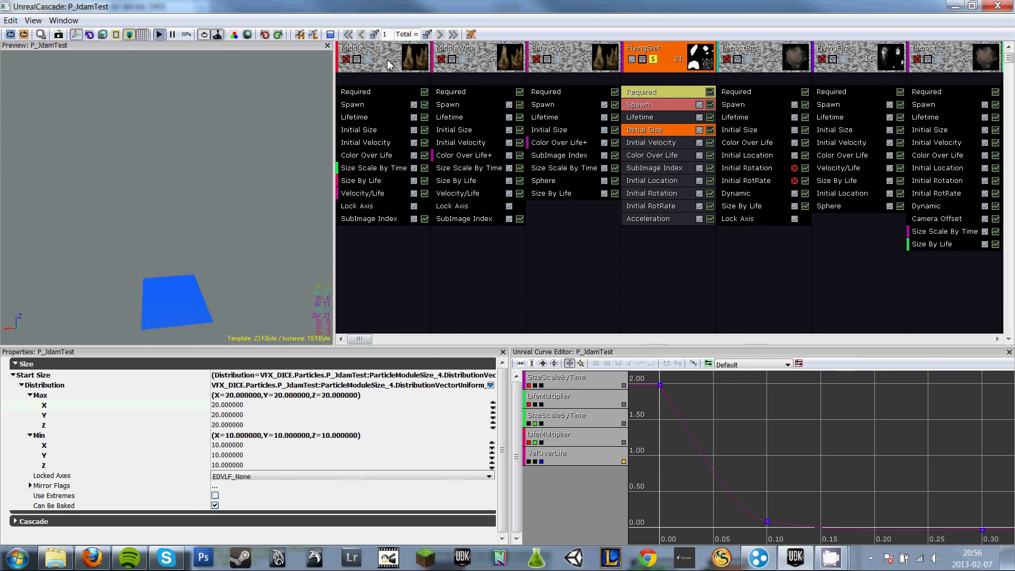
drag(363, 342, 419, 342)
click(454, 61)
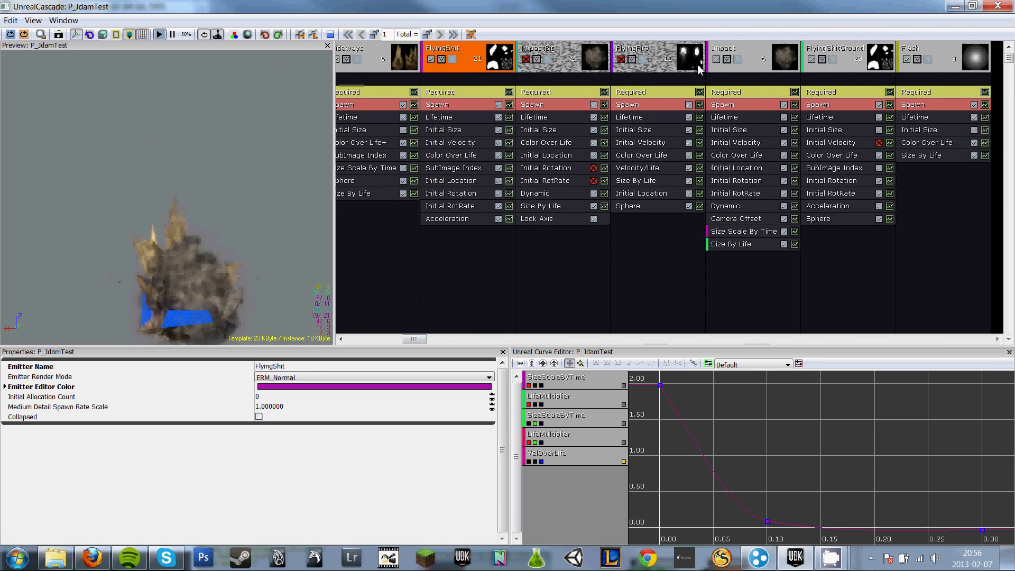
Examine the FlyingShitGround emitter's Sphere module and choose DistributionFloatUniform for its Velocity Scale.
click(852, 53)
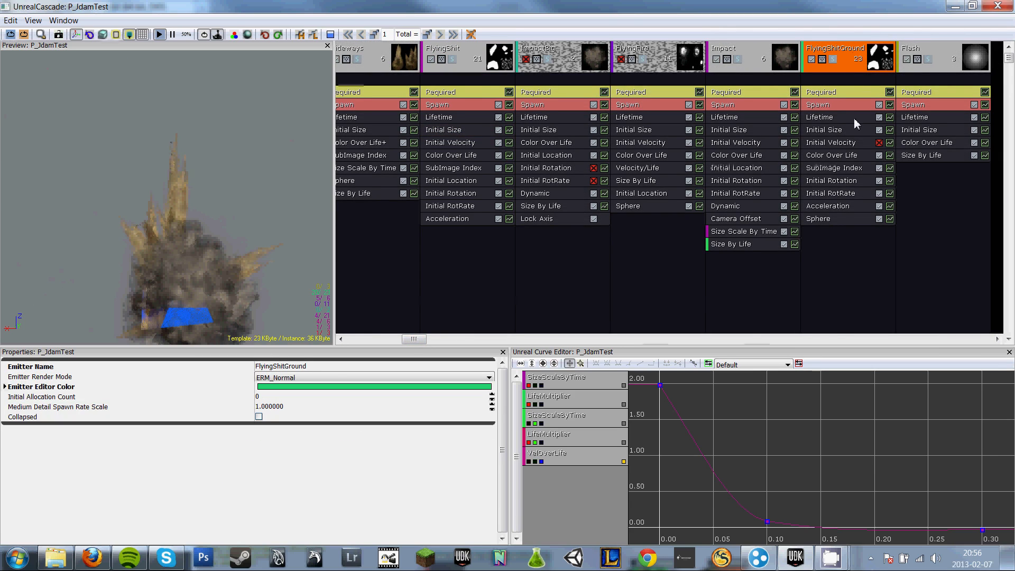
click(831, 223)
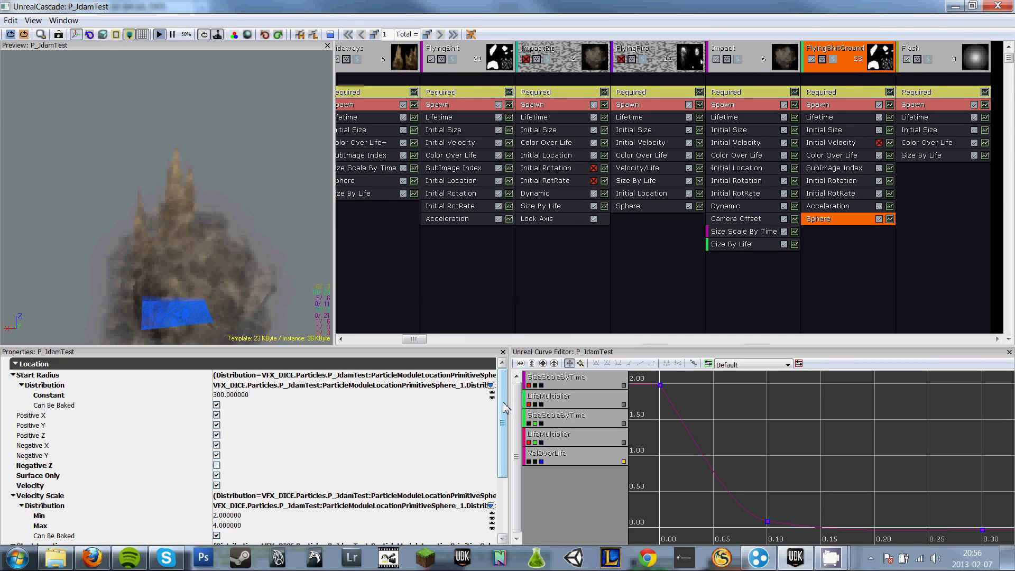
drag(502, 407, 502, 447)
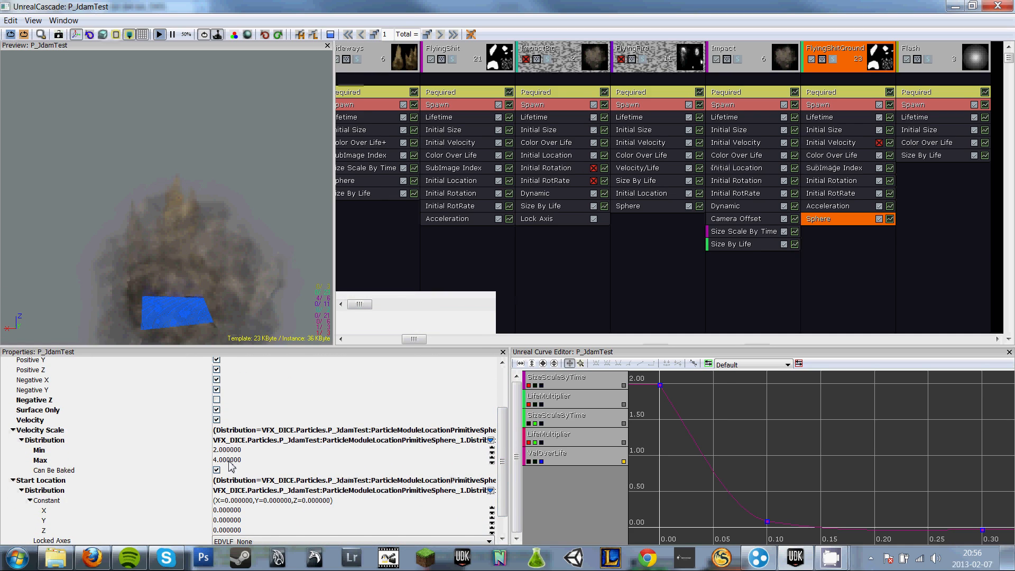
click(490, 441)
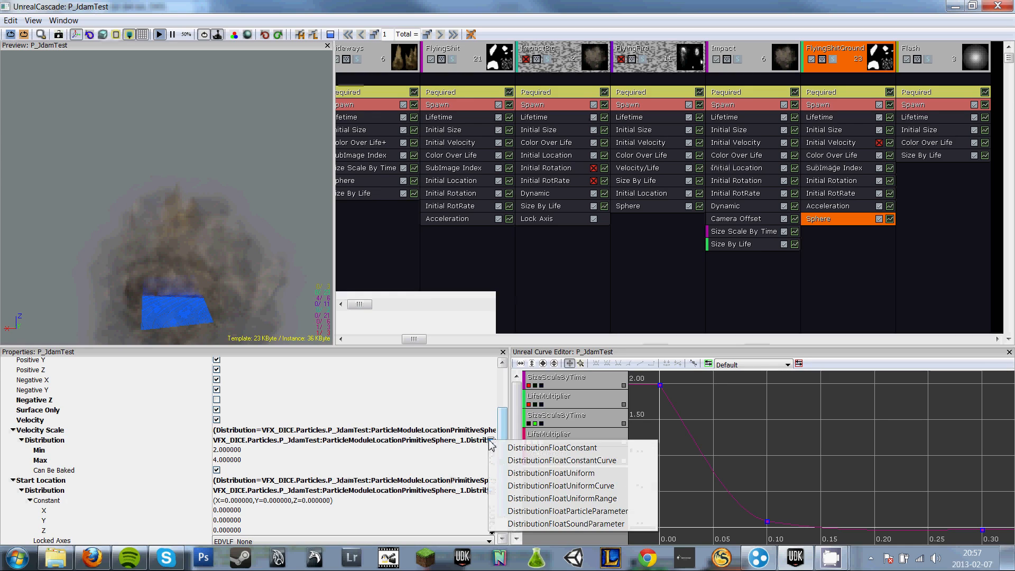
click(523, 476)
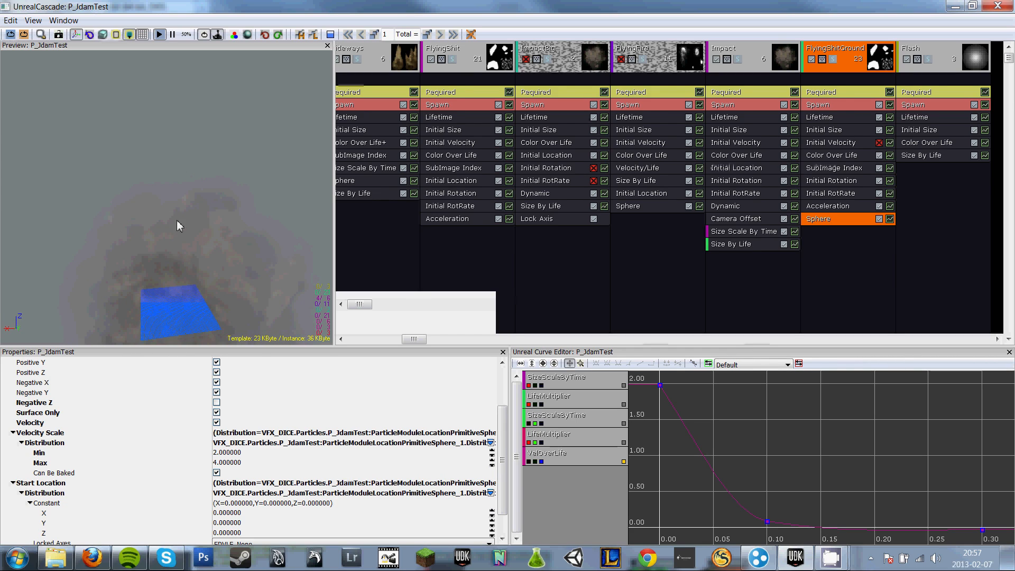
Inspect the FlyingShitGround emitter's Acceleration module and replay the effect in the level, viewing the preview from farther away.
click(845, 207)
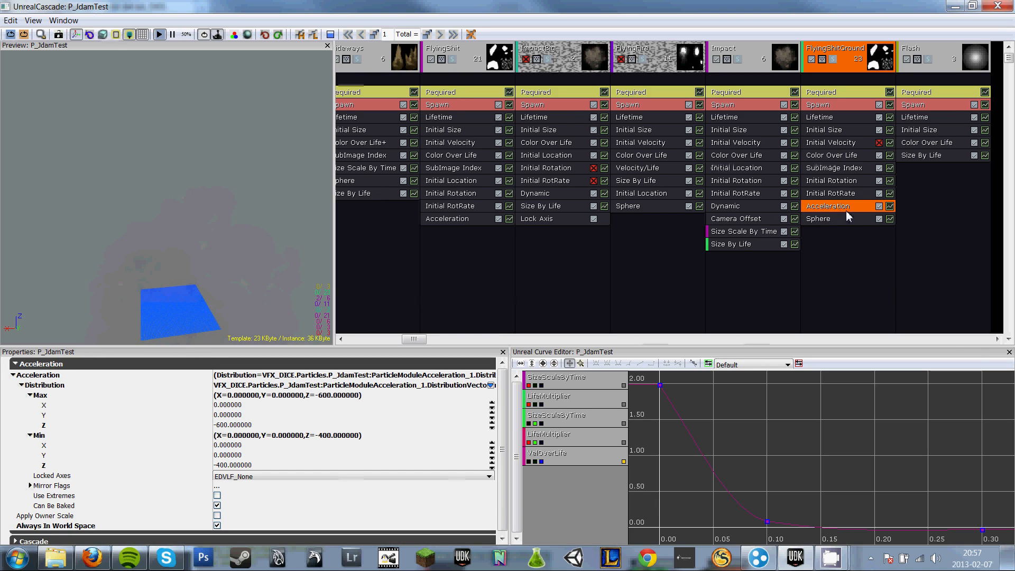
click(22, 37)
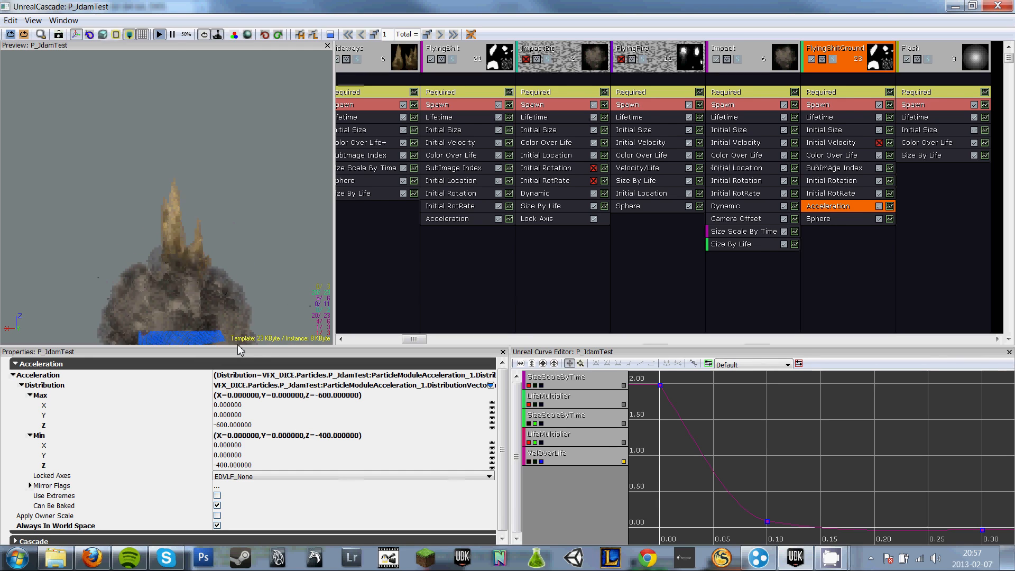
right_drag(240, 342, 210, 195)
drag(211, 196, 55, 84)
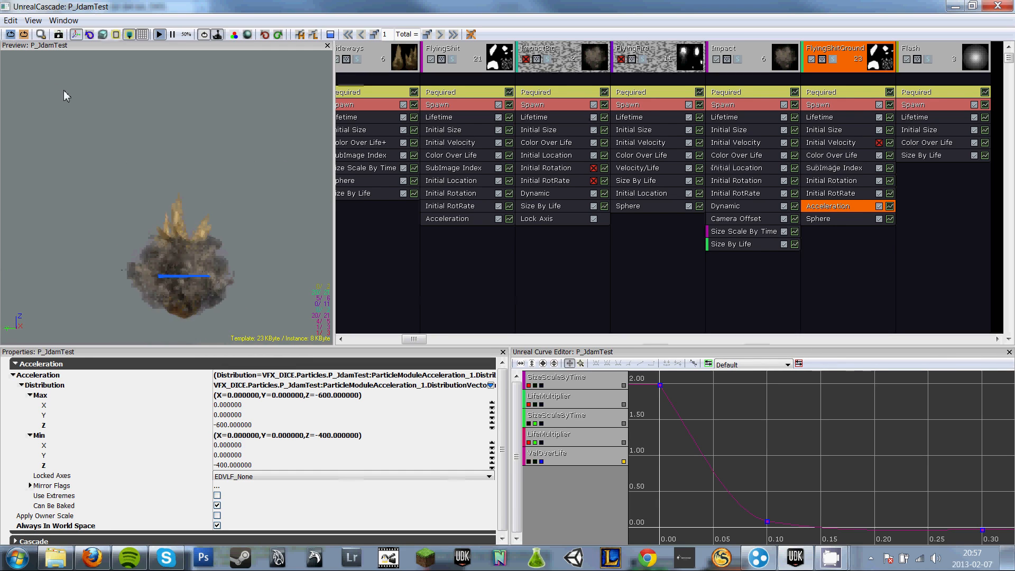
Replay the effect in the level twice at 10% speed, and return the preview speed to 50%.
click(186, 35)
click(200, 53)
click(24, 36)
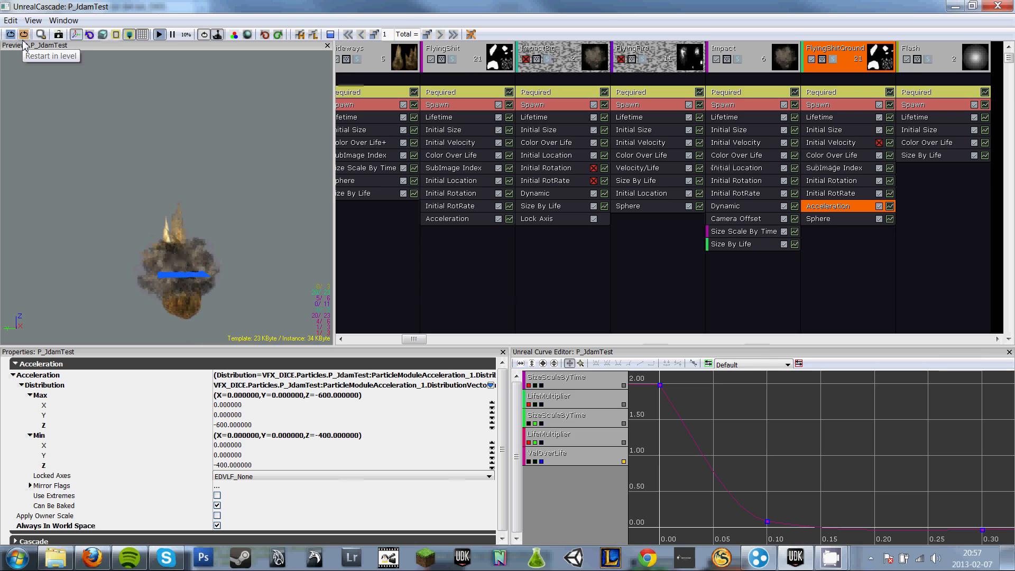
click(24, 36)
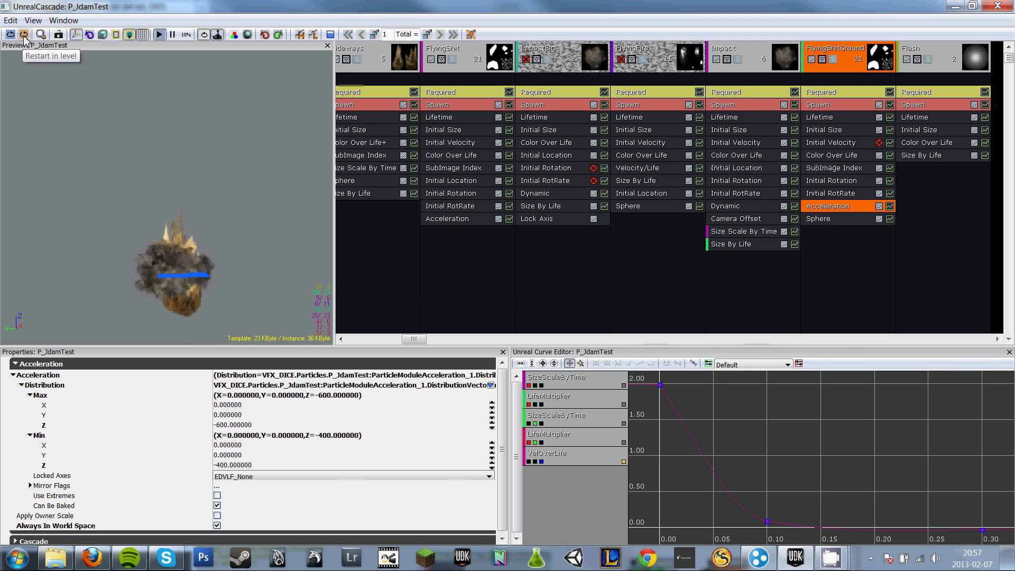
click(186, 35)
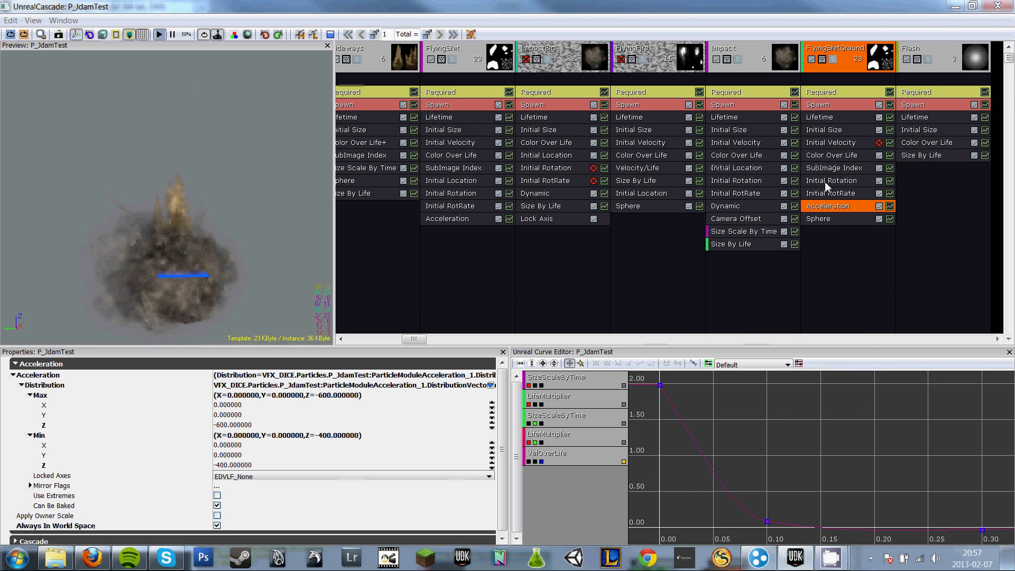
Examine the FlyingShitGround emitter's SubImage Index and Color Over Life modules.
click(828, 167)
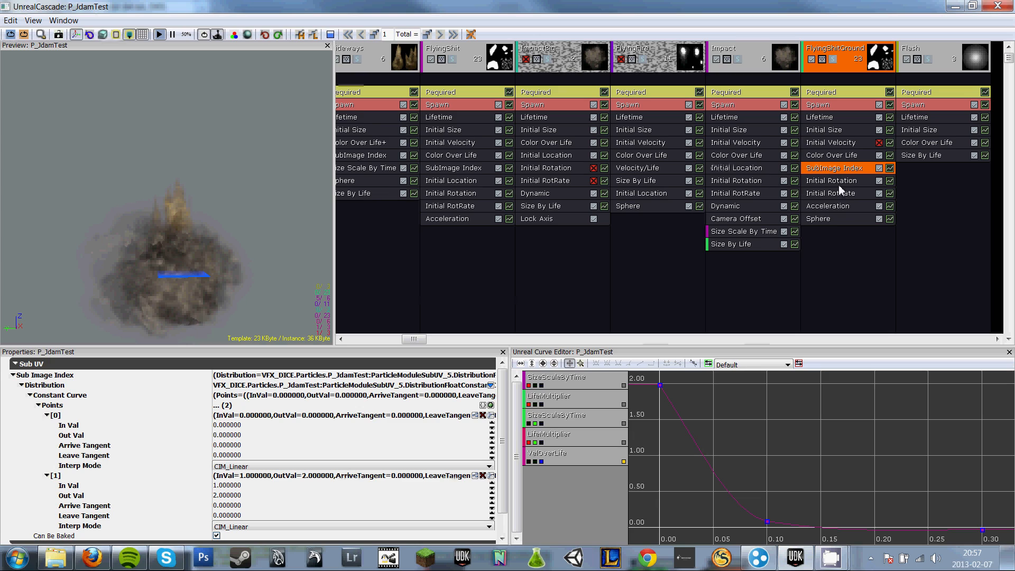
click(831, 158)
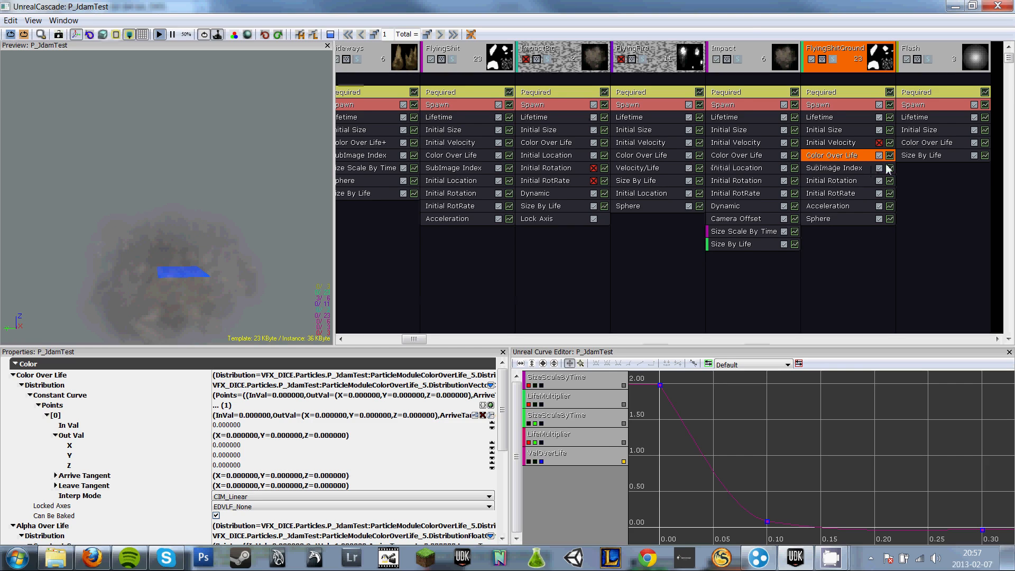
Enable the ImpactBig emitter and restart the preview with it soloed, then turn its solo off to bring the other emitters back.
click(527, 60)
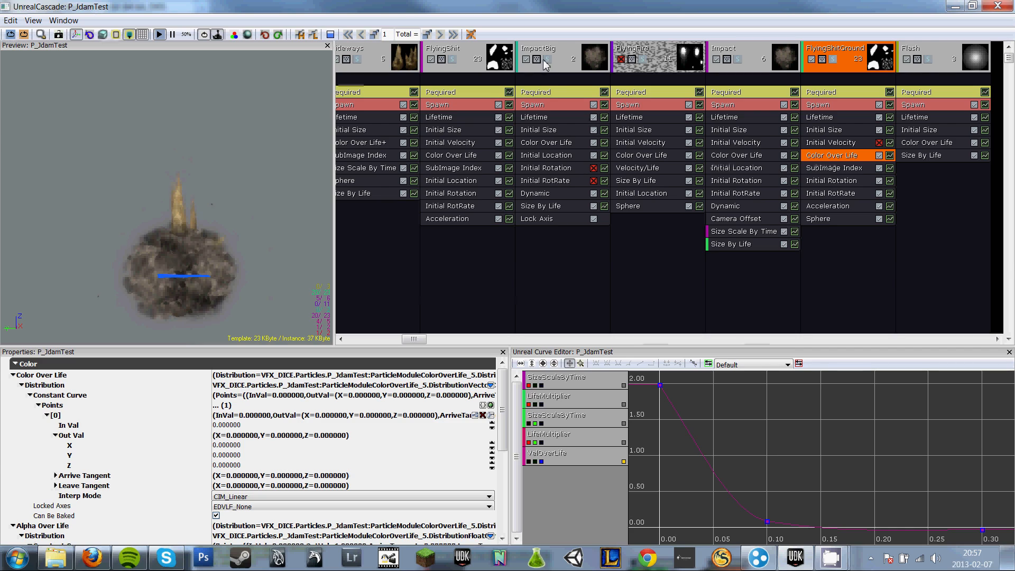
click(548, 59)
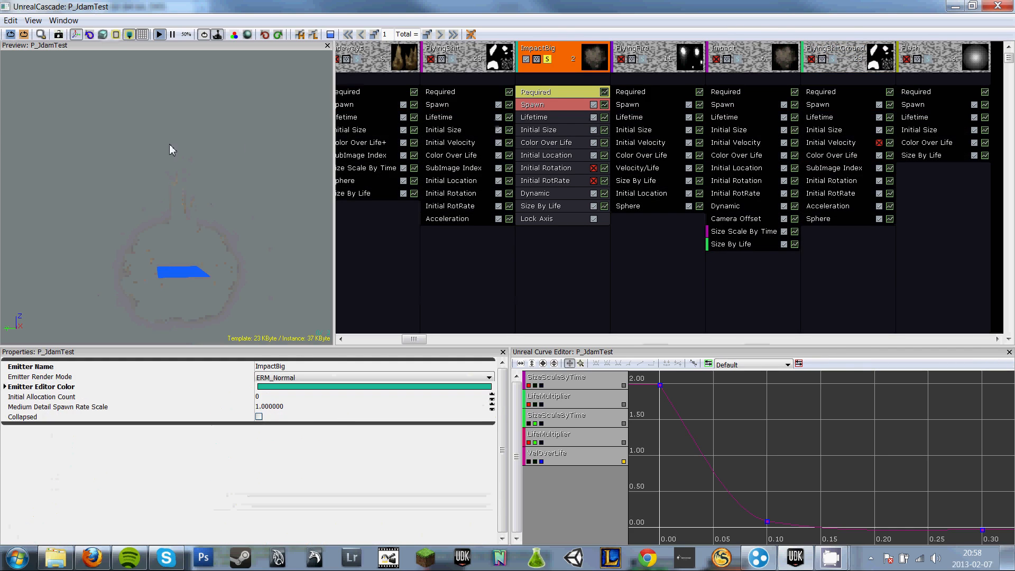
click(10, 34)
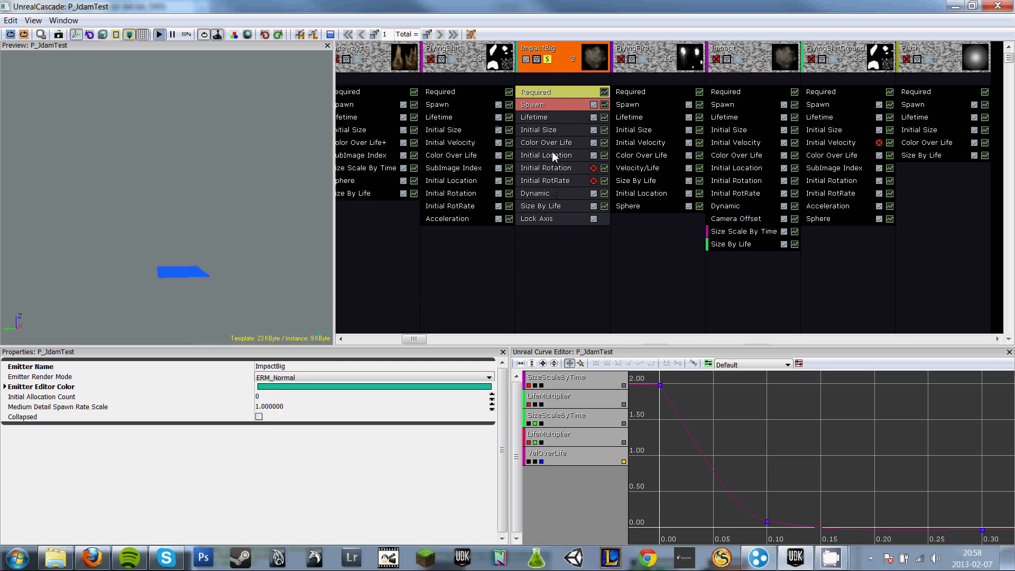
click(549, 61)
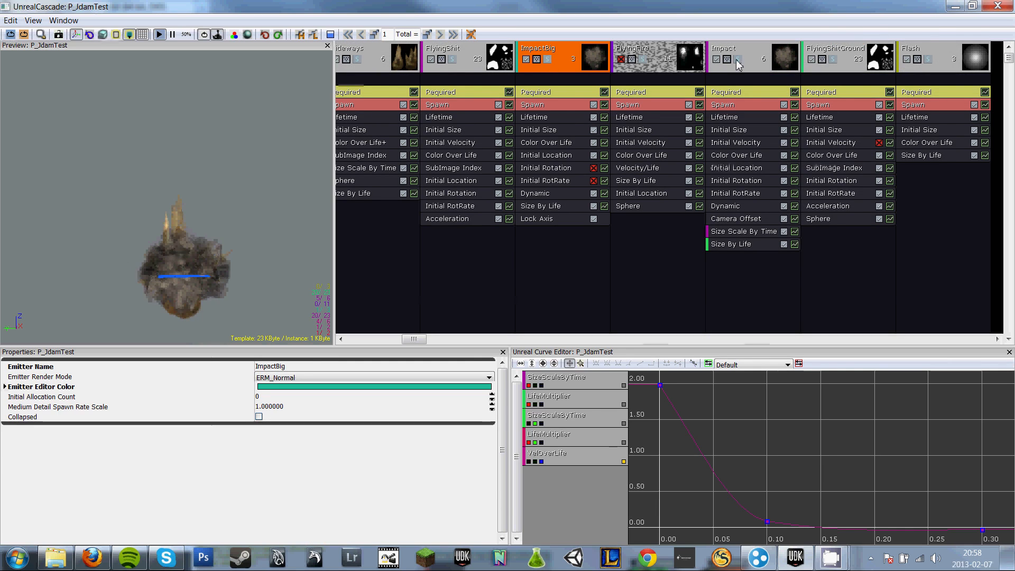
Replay the explosion in the level three times to view ImpactBig together with the other emitters.
click(23, 35)
click(26, 36)
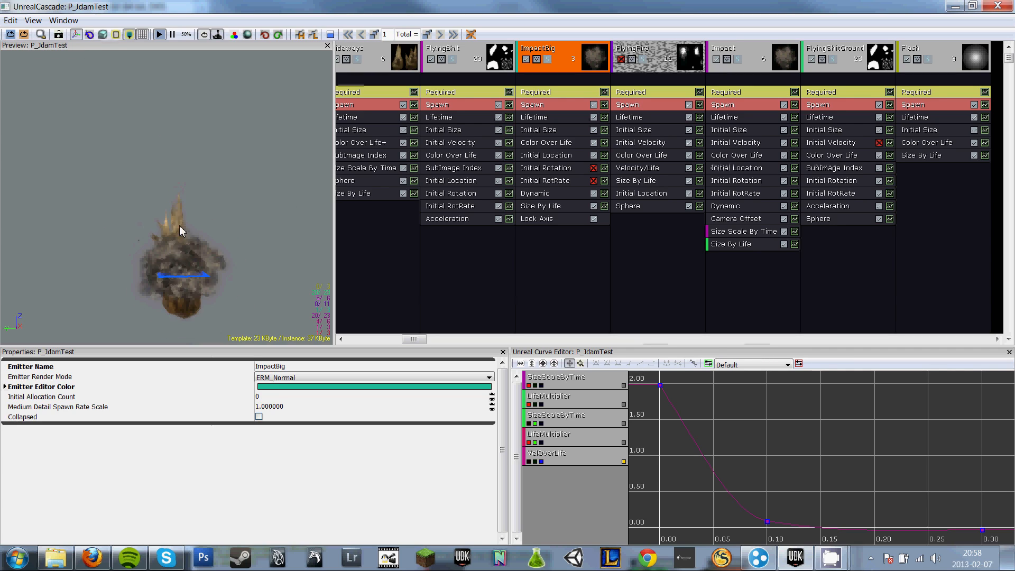
click(24, 35)
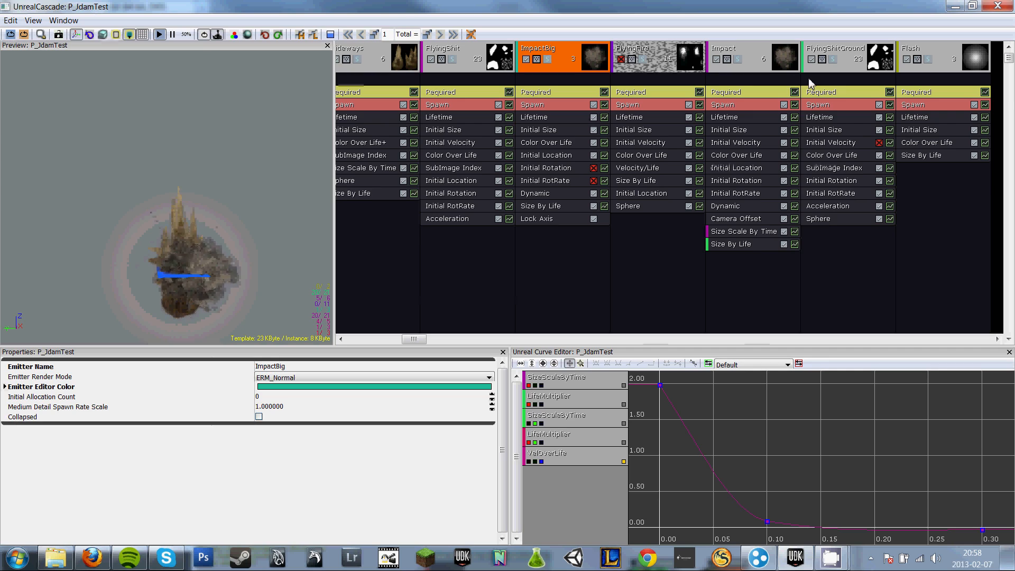
Examine the ImpactBig emitter's Initial Size, Required, Size By Life and Initial Location modules.
click(544, 130)
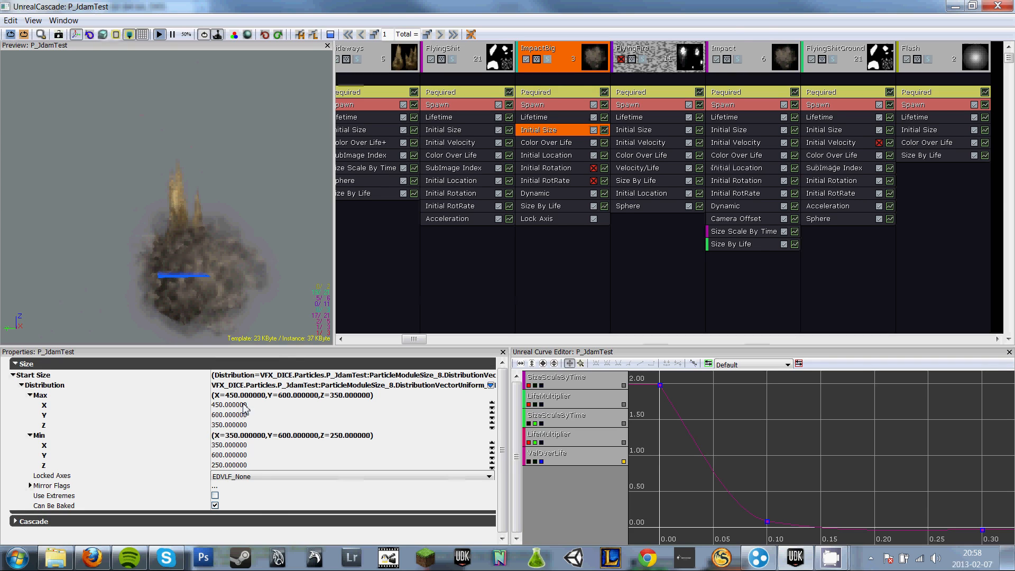
click(556, 93)
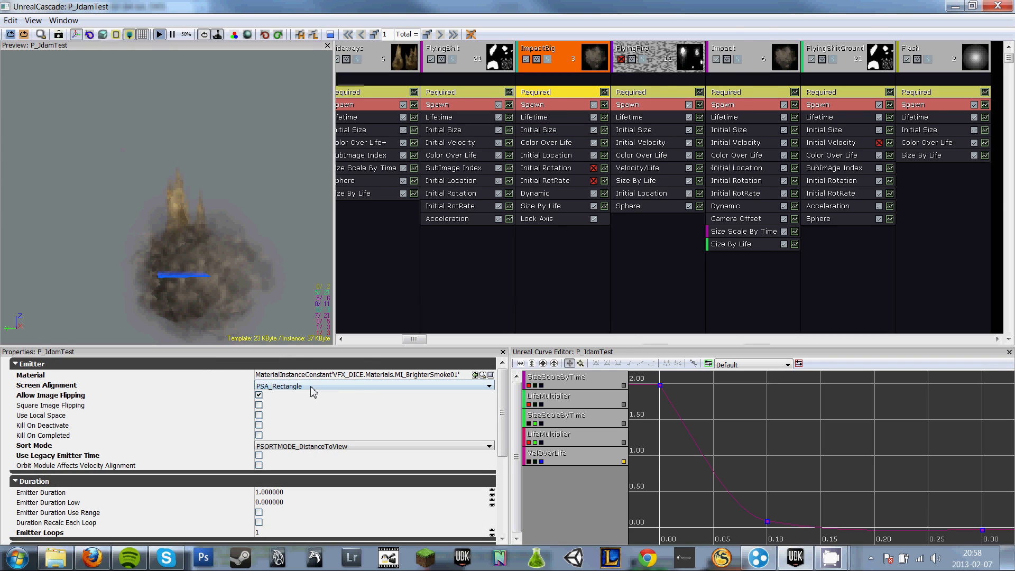
click(553, 129)
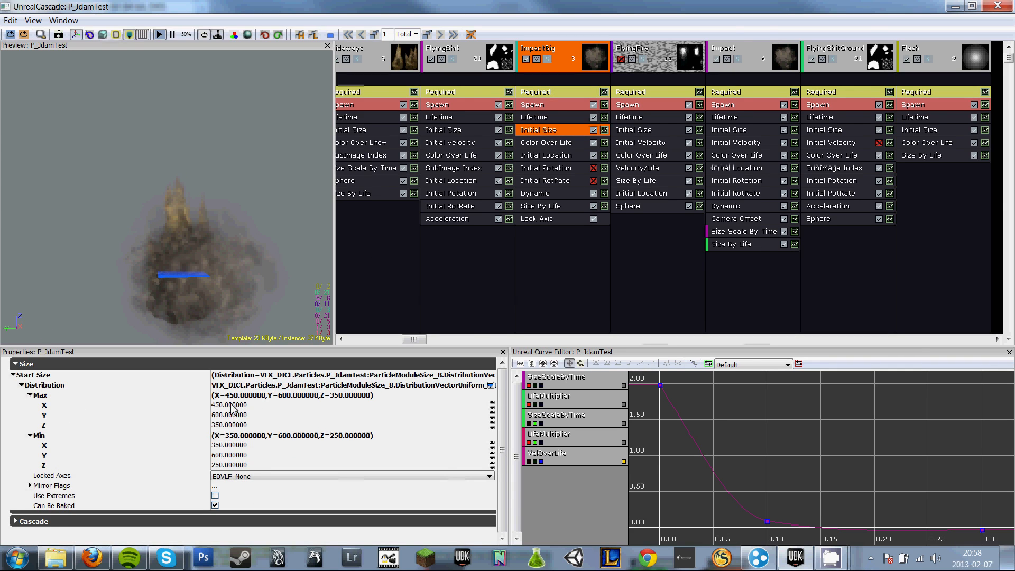
click(551, 206)
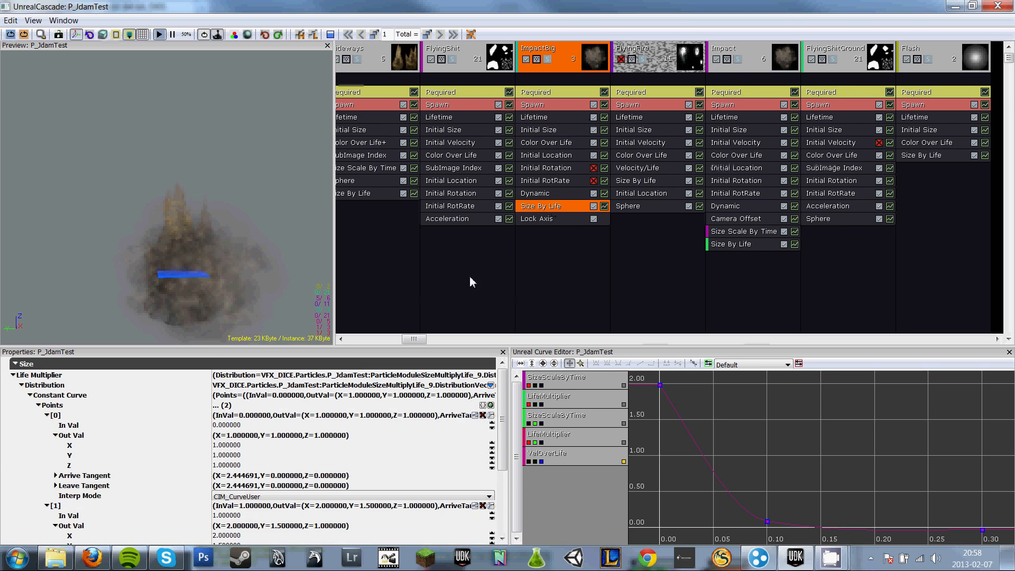
drag(503, 427, 505, 449)
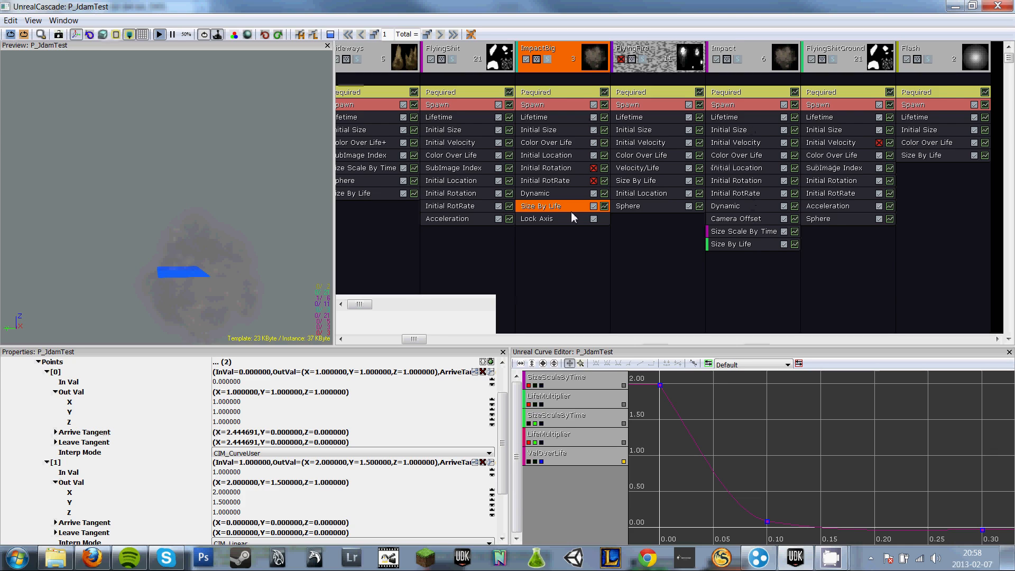
click(540, 156)
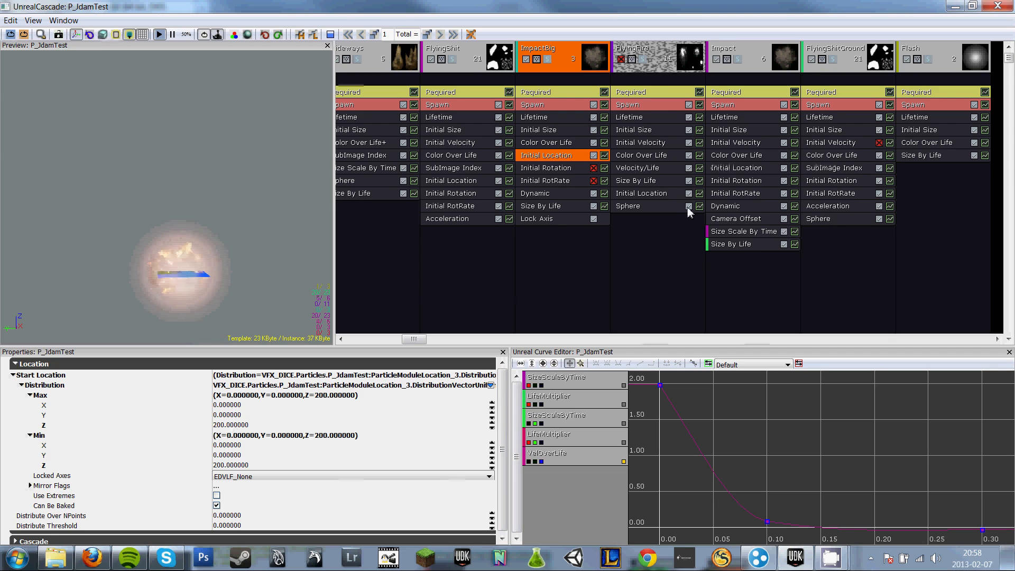
Enable the FlyingFire emitter and replay the complete explosion in the level.
click(622, 59)
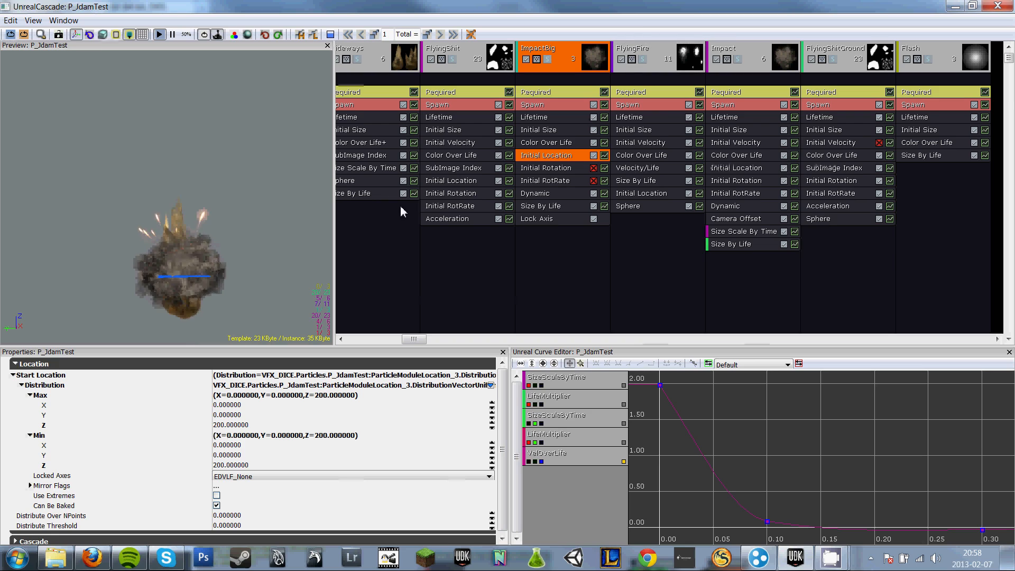
click(24, 34)
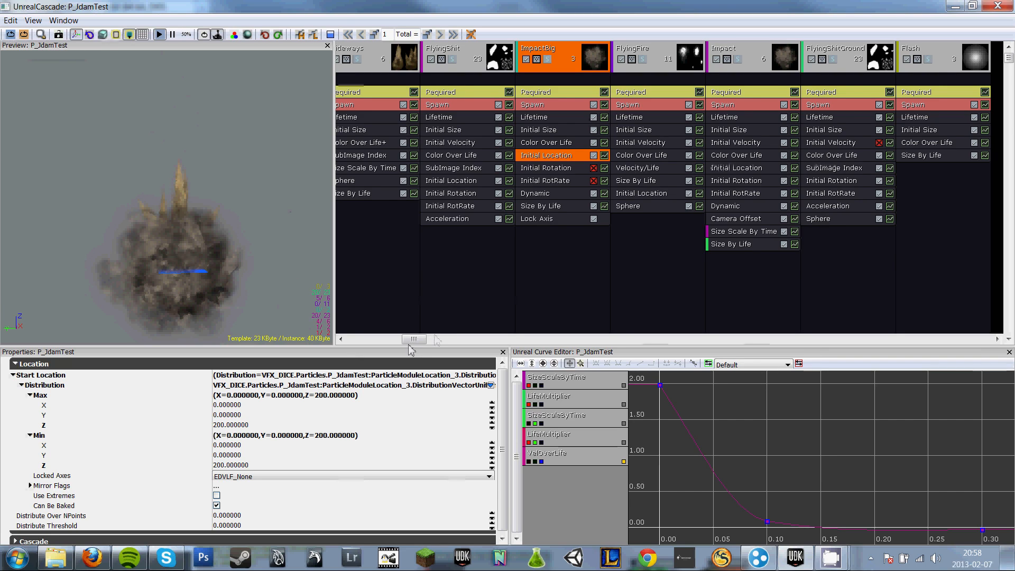
drag(411, 340, 359, 340)
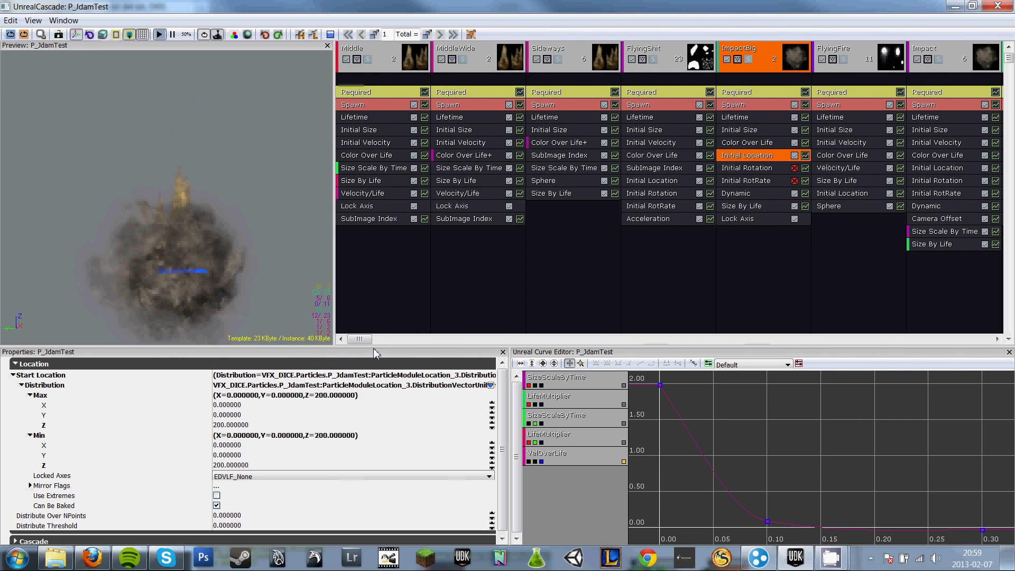
mouse_move(363, 341)
mouse_down()
mouse_move(421, 342)
mouse_move(364, 340)
mouse_up()
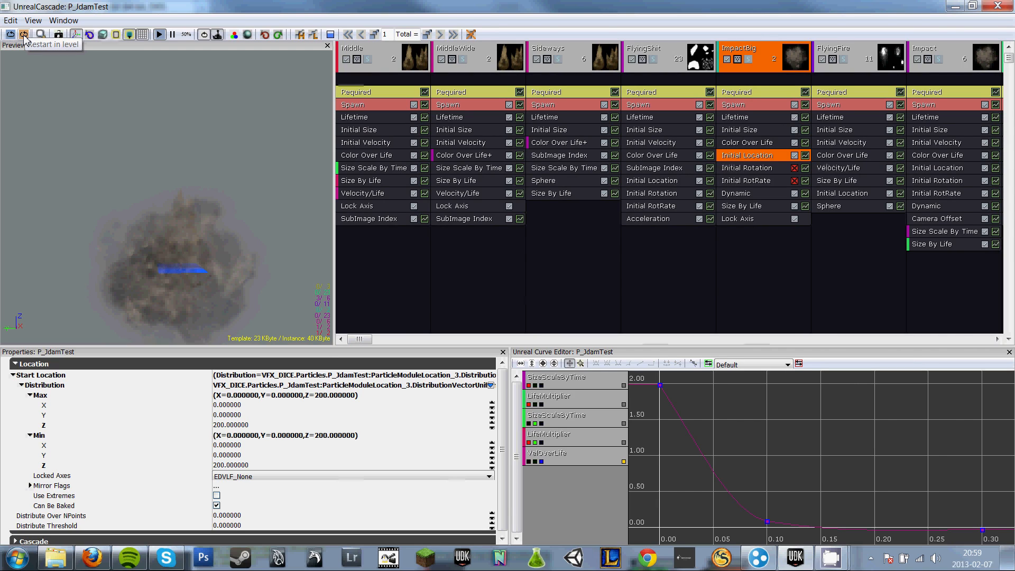
mouse_move(833, 565)
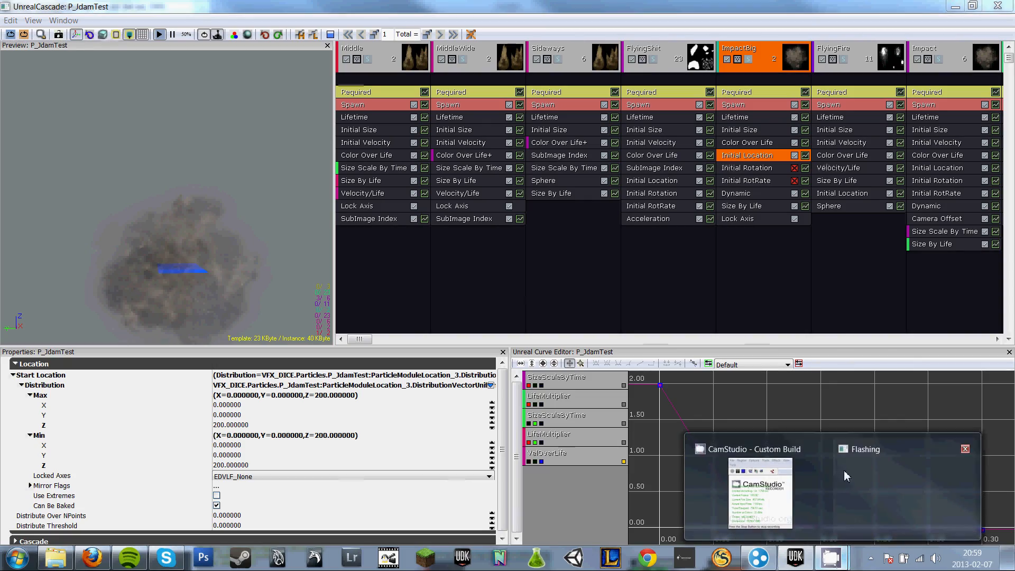